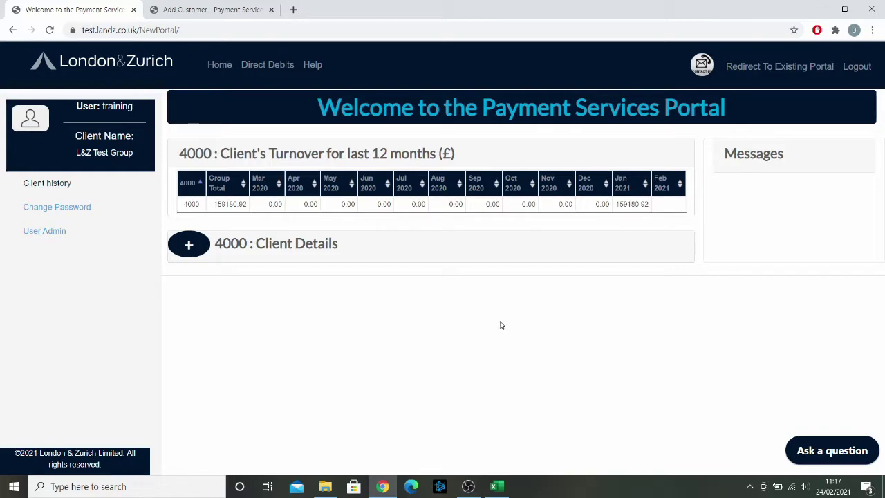
Open the form for adding a new customer in the Direct Debits area
left_click(257, 65)
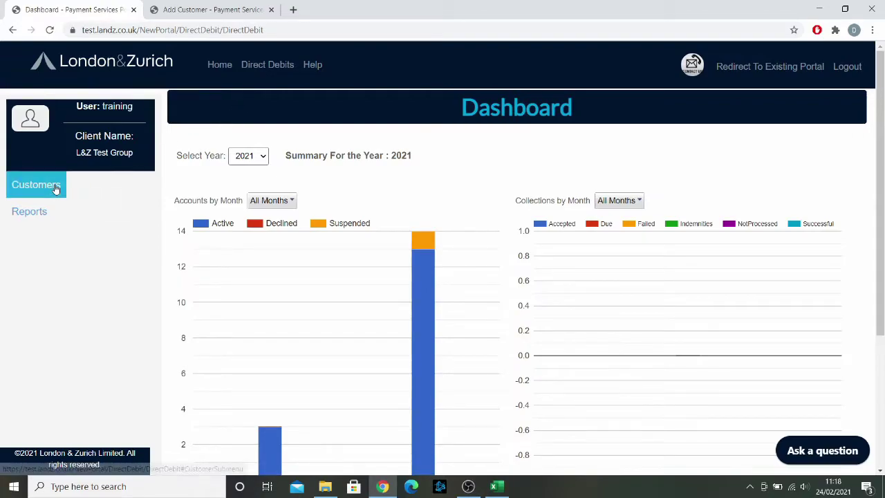
left_click(61, 185)
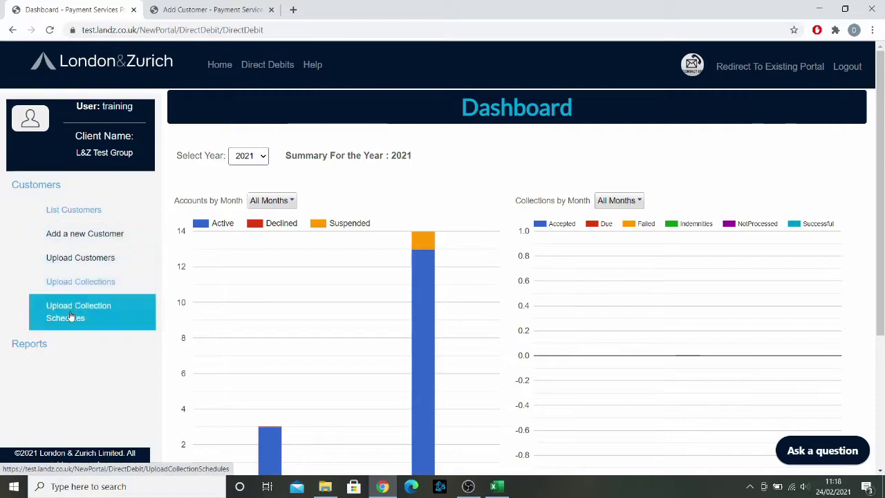
left_click(81, 239)
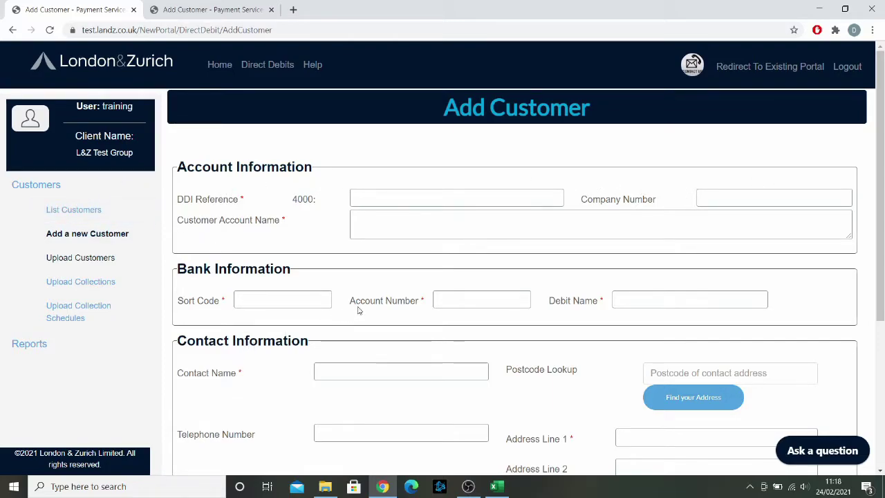
Review the account, bank and contact fields of the blank Add Customer form, noting which ones are required
scroll(411, 293, "down", 2)
scroll(411, 292, "down", 1)
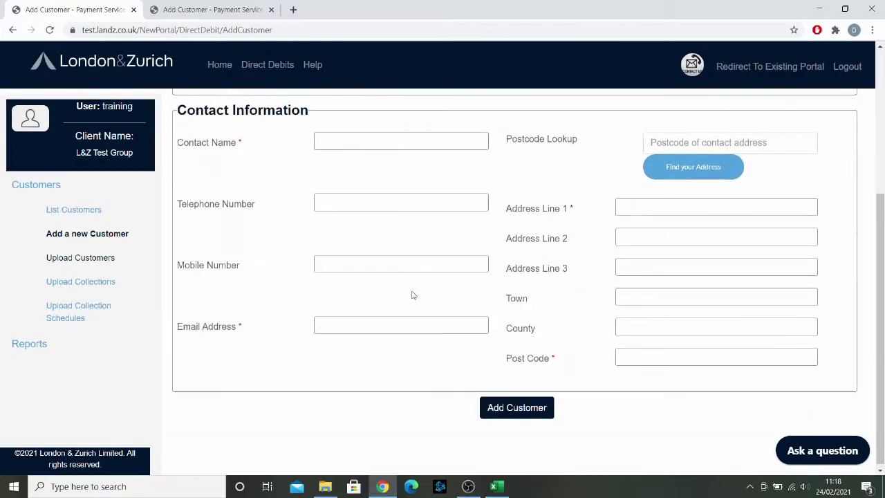
scroll(401, 352, "up", 3)
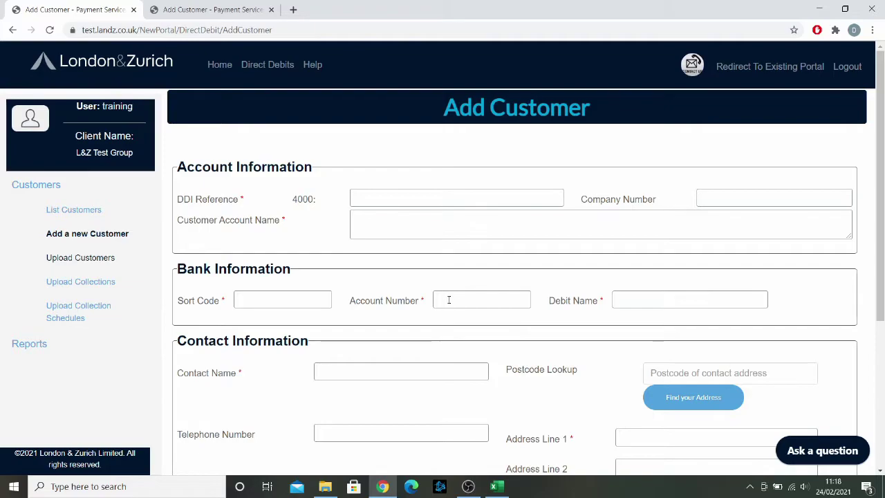
scroll(450, 299, "down", 2)
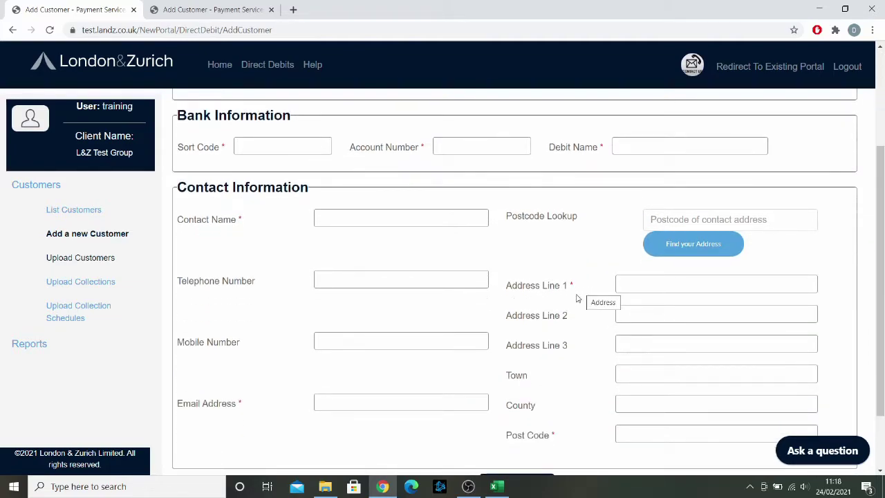
scroll(577, 297, "down", 1)
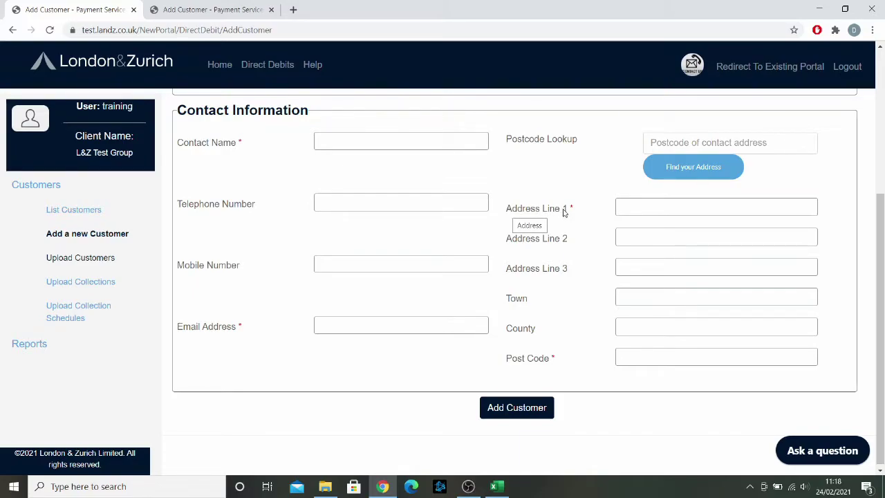
scroll(546, 217, "up", 3)
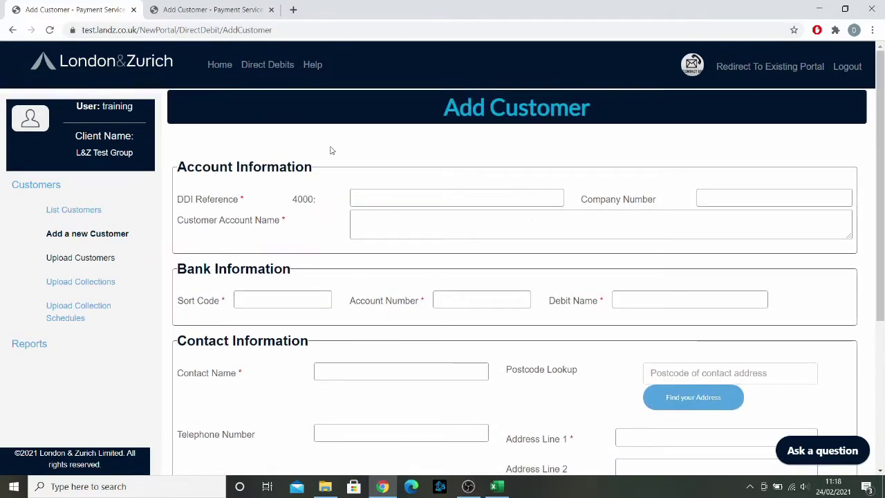
Switch to the prefilled Add Customer form and examine its DDI reference, account name, bank details and contact details
left_click(230, 11)
scroll(535, 210, "up", 5)
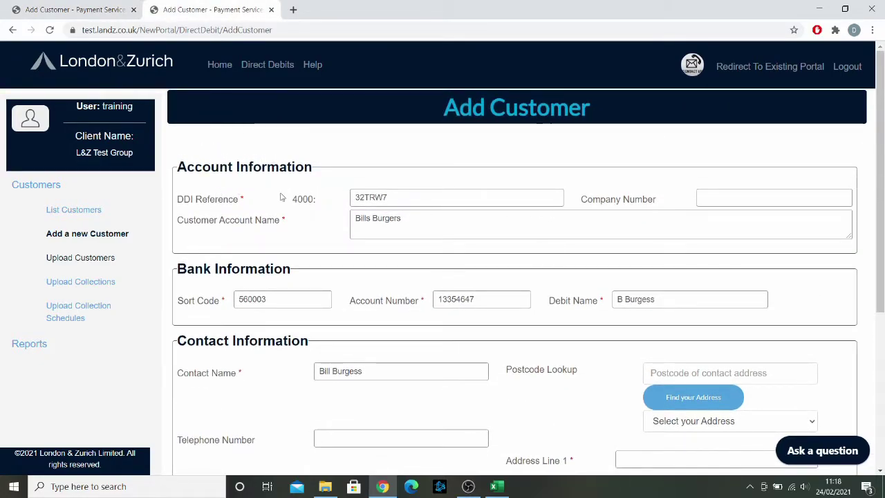
left_click_drag(395, 198, 352, 200)
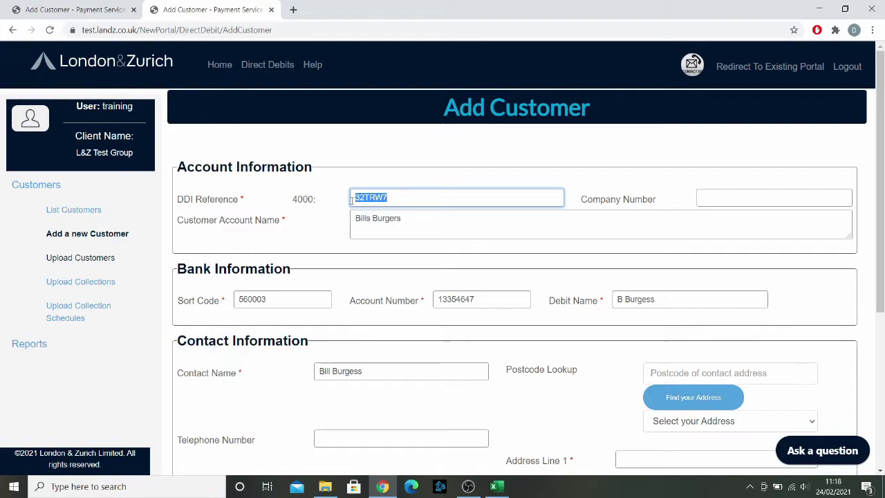
left_click(409, 198)
left_click_drag(439, 200, 351, 204)
left_click(401, 200)
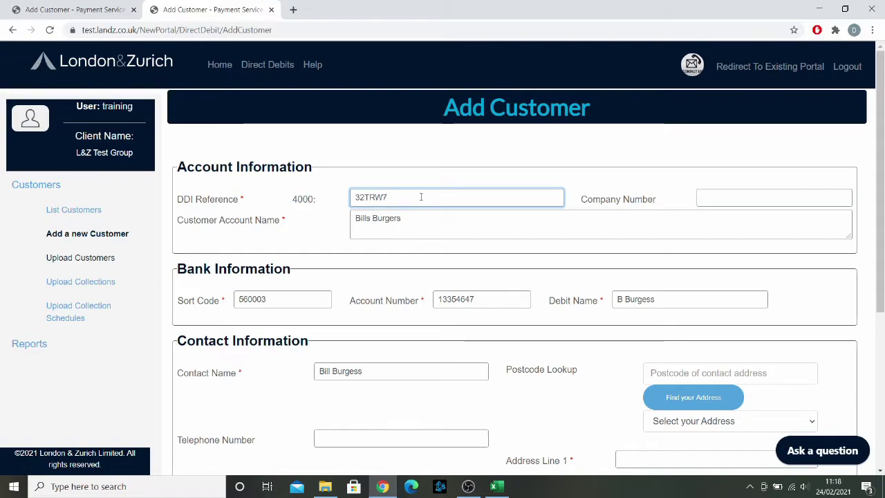
left_click_drag(432, 222, 352, 222)
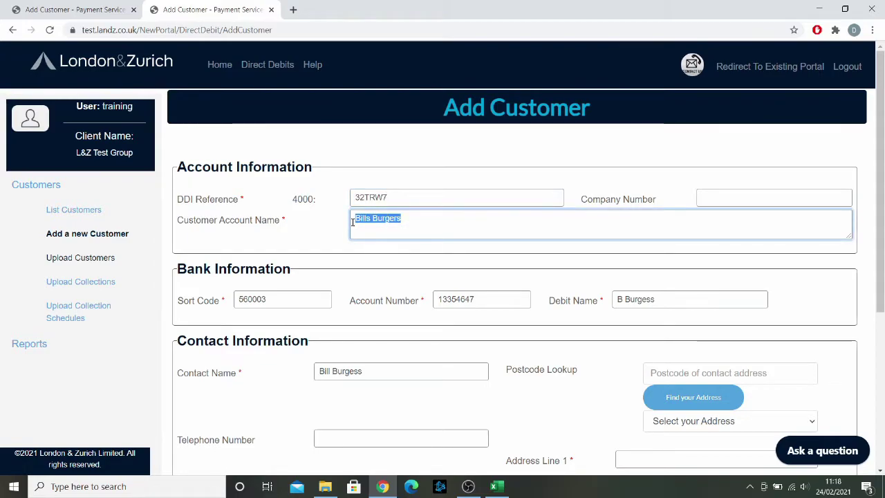
left_click(425, 222)
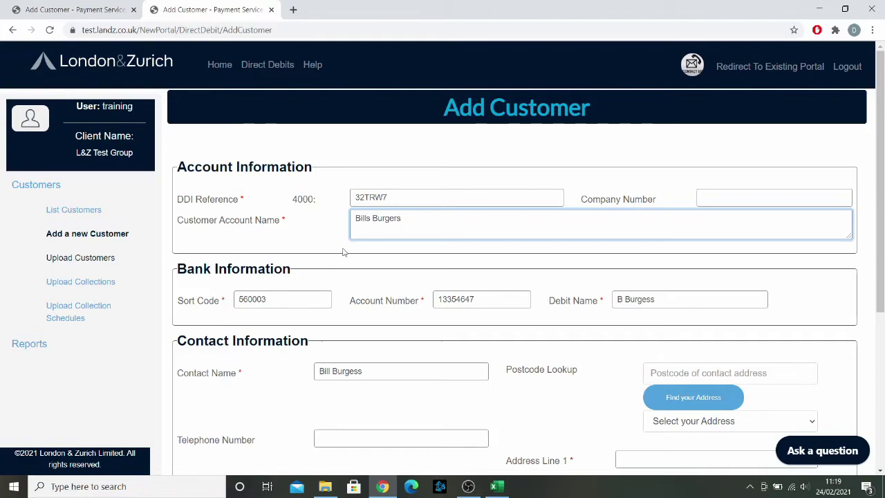
scroll(349, 251, "down", 1)
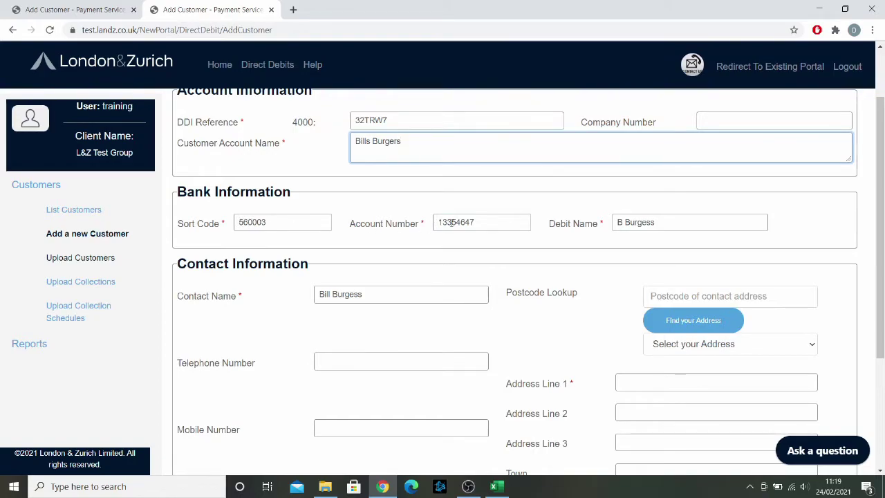
scroll(577, 239, "down", 2)
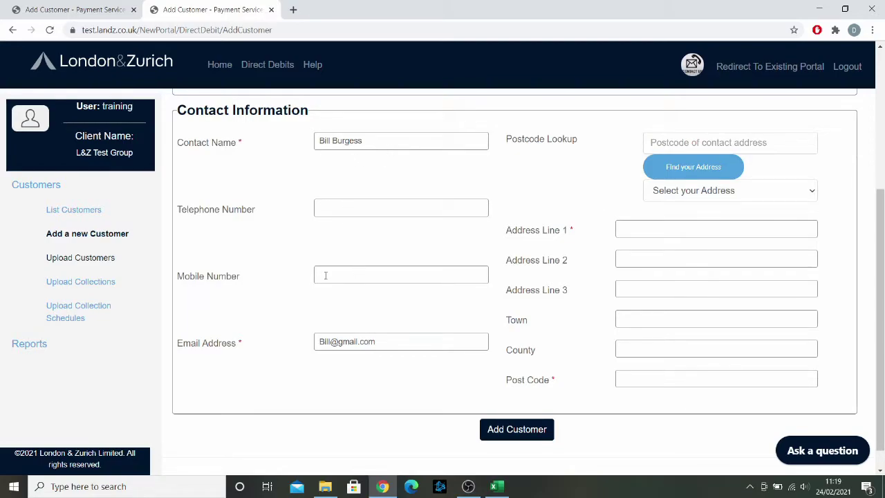
Look up the customer's postcode and select the matching first floor flat address to fill in the address fields
left_click(675, 138)
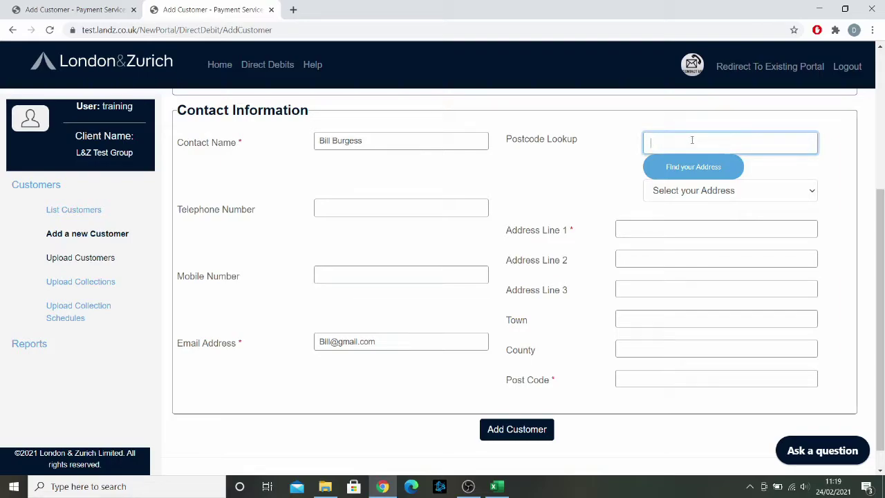
type("N15 5DU")
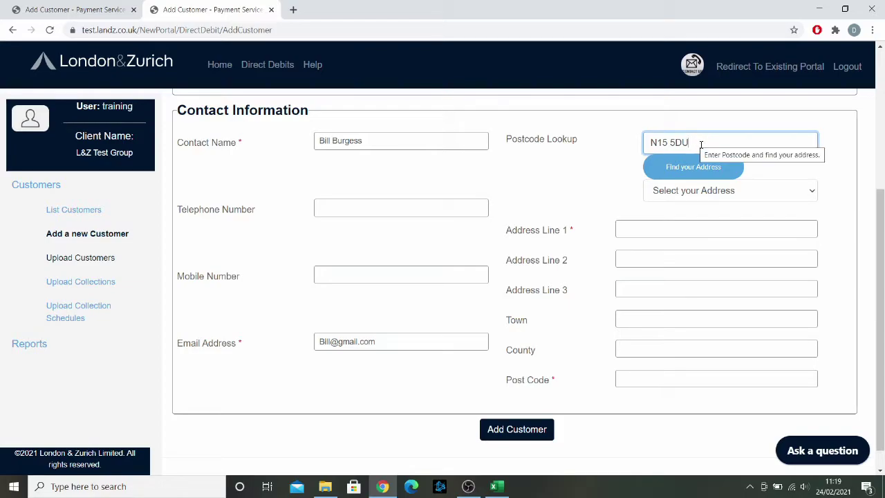
left_click(694, 171)
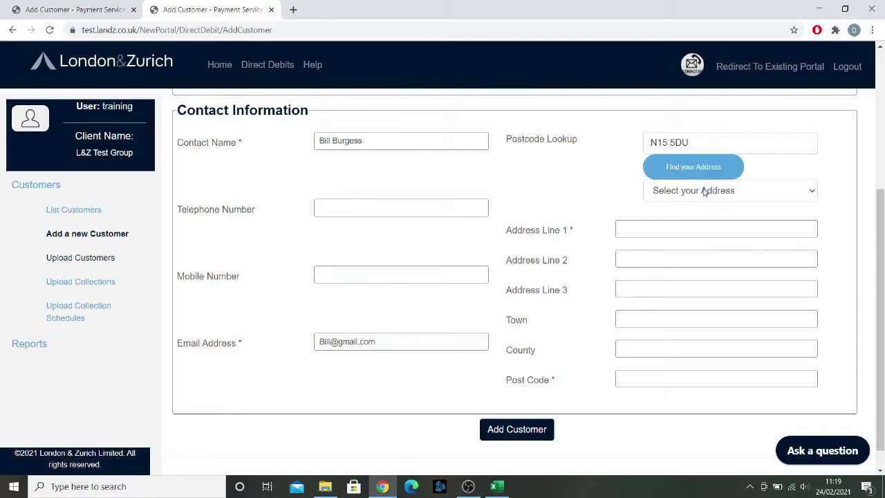
left_click(704, 191)
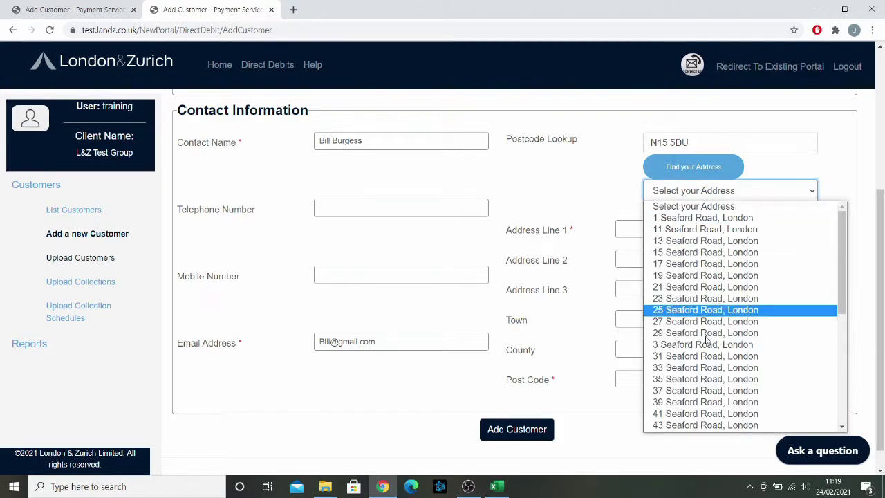
scroll(705, 311, "down", 4)
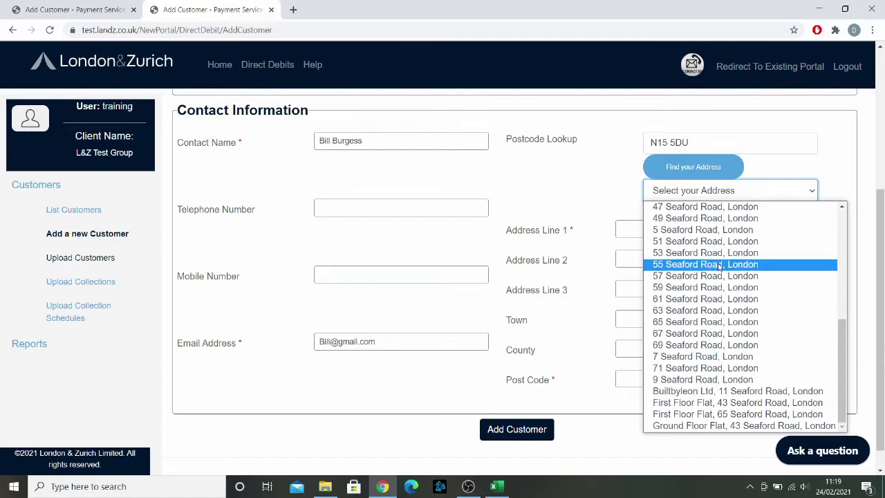
left_click(719, 403)
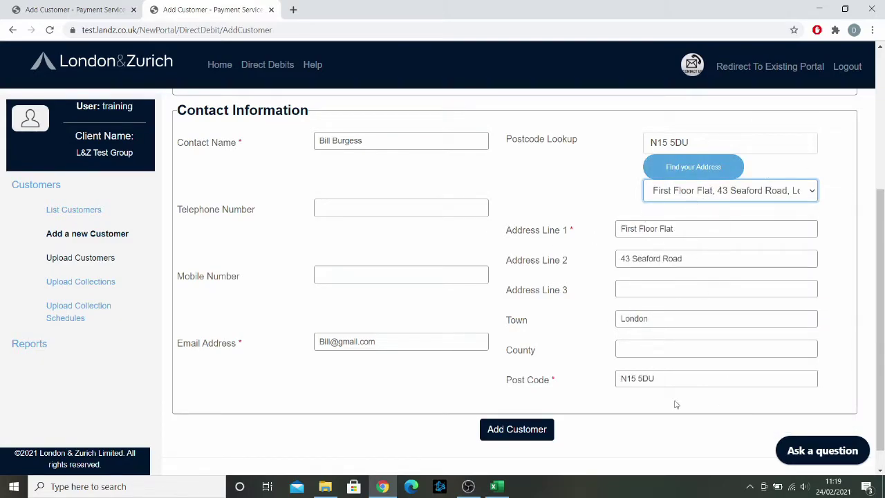
Check the completed form and submit it to add the Bills Burgers customer
scroll(583, 379, "up", 1)
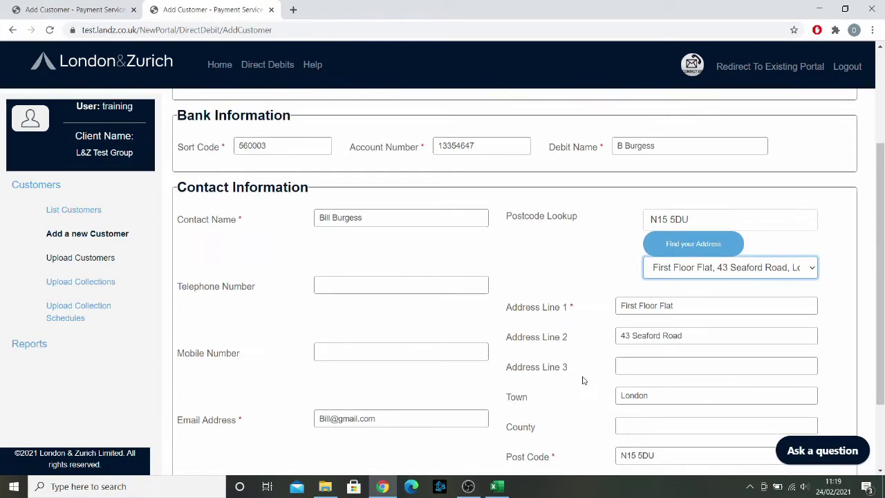
scroll(553, 394, "down", 2)
left_click(535, 410)
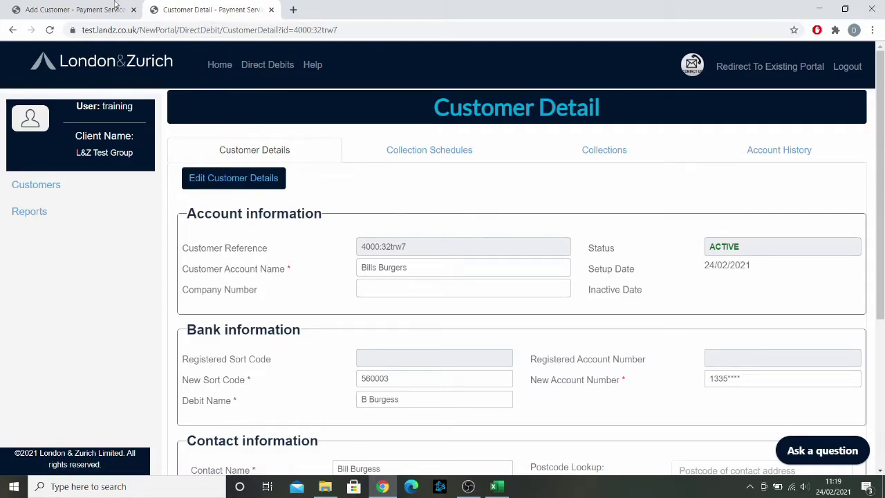
Switch to the other portal page and open the customer list to check the most recently added customers
left_click(90, 9)
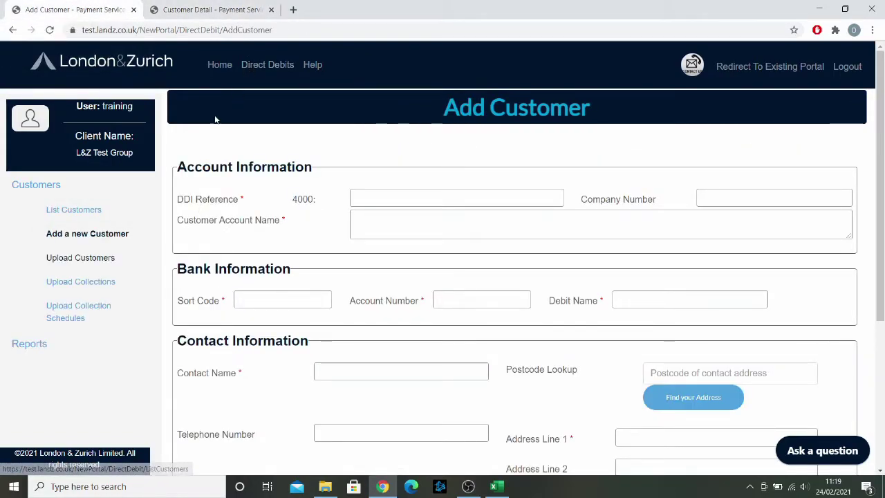
left_click(77, 211)
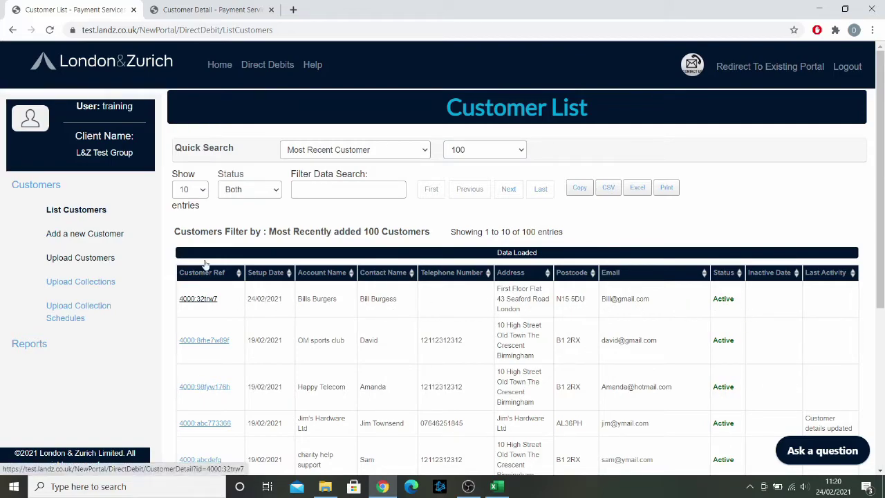
Examine the Bills Burgers customer's collection schedules, collections and account history, then return to the customer details
left_click(218, 4)
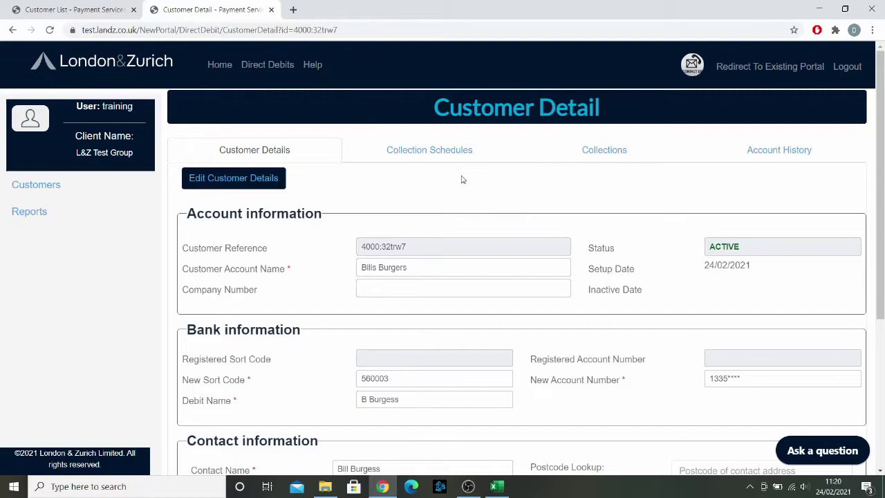
left_click(472, 153)
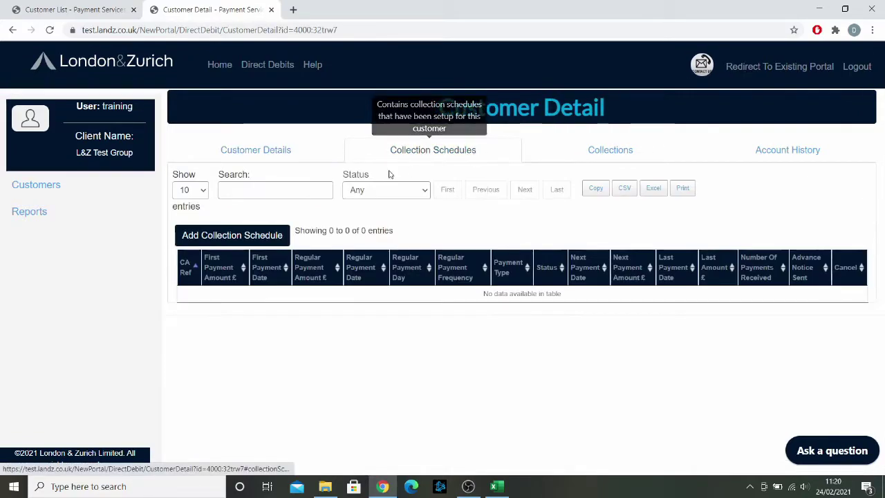
left_click(622, 158)
left_click(791, 150)
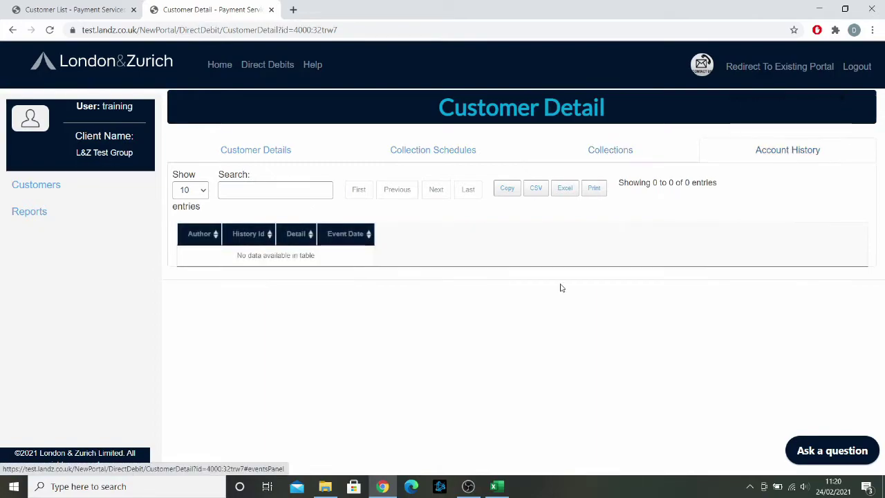
left_click(270, 150)
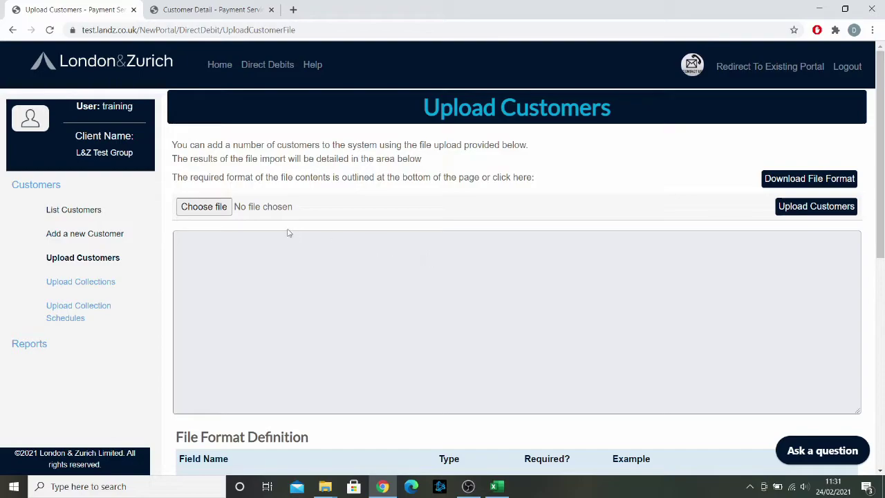
On the Upload Customers page, download the customer upload file format and open it in Excel
left_click(85, 268)
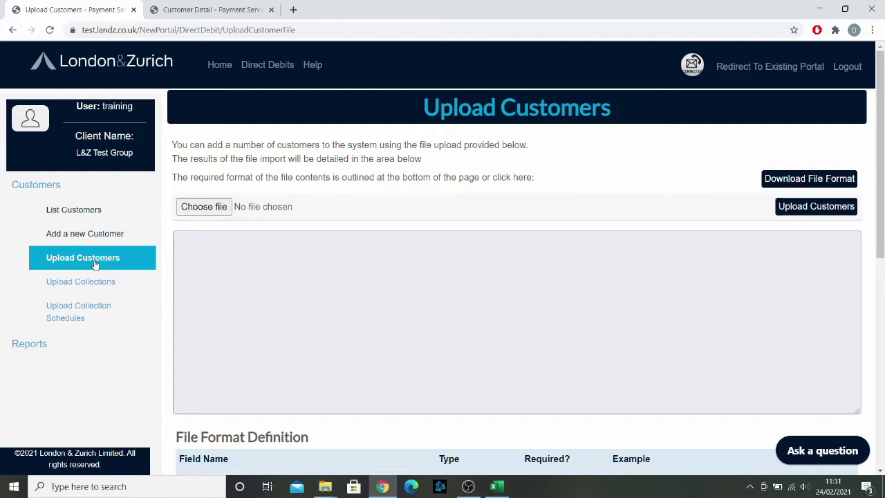
left_click(782, 181)
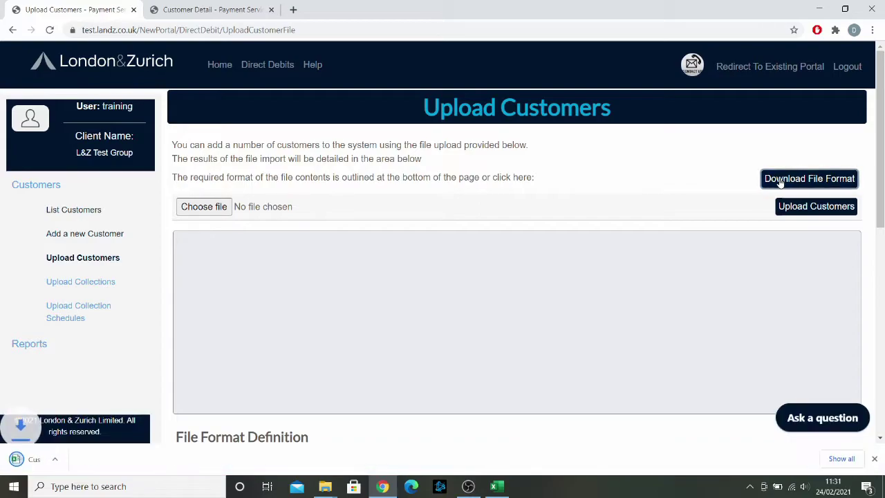
left_click(59, 461)
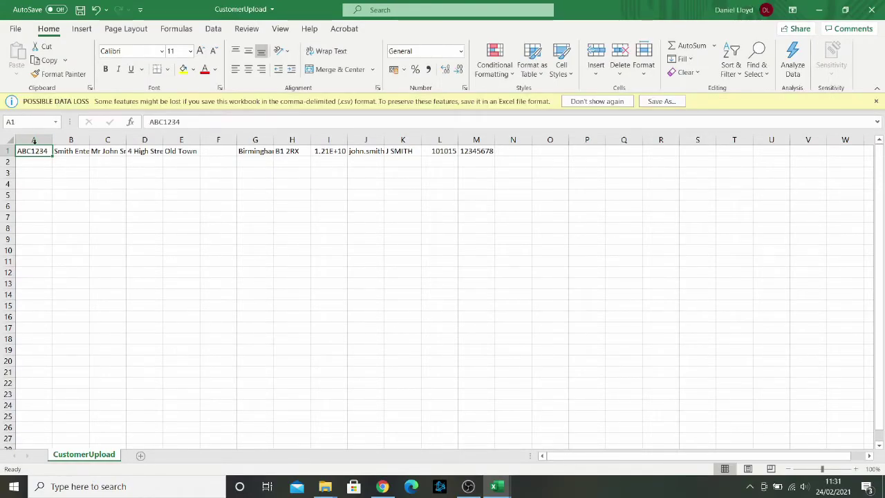
Autofit columns A to M of the CustomerUpload sheet to their contents
left_click_drag(34, 140, 493, 140)
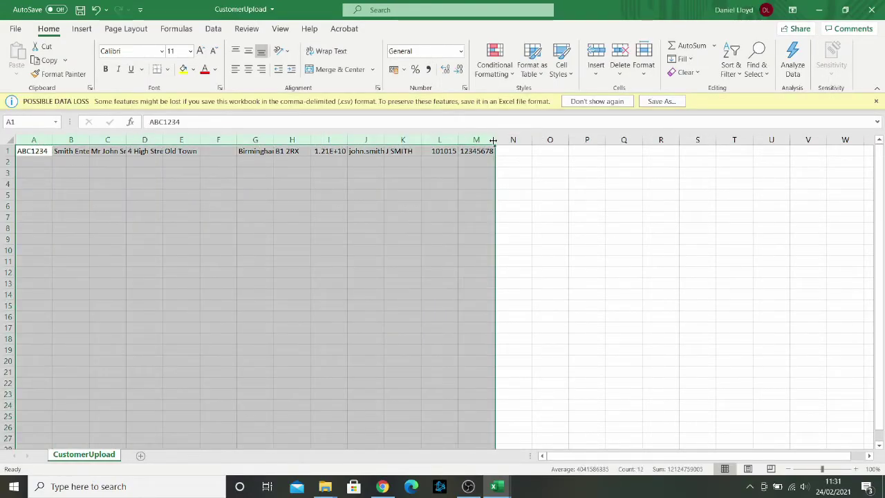
double_click(493, 140)
left_click(493, 140)
left_click(486, 184)
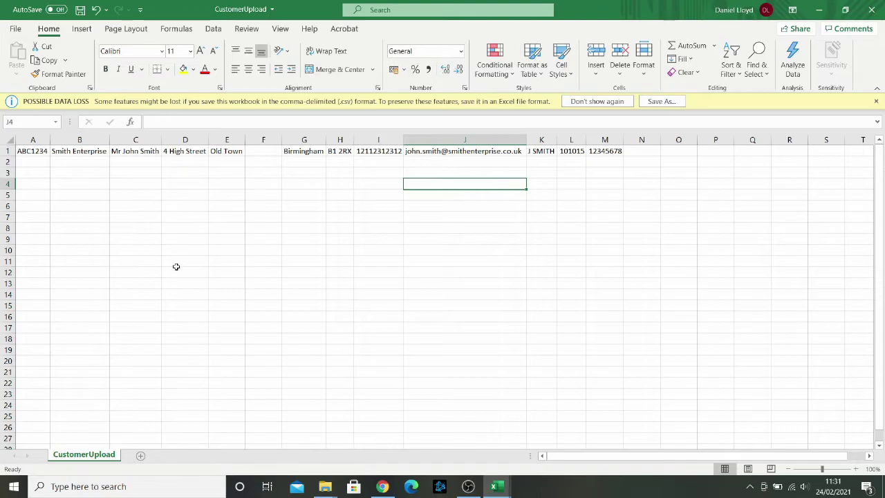
Examine the sample row of the CustomerUpload sheet field by field, from the reference in column A to the account number in column M
left_click(36, 138)
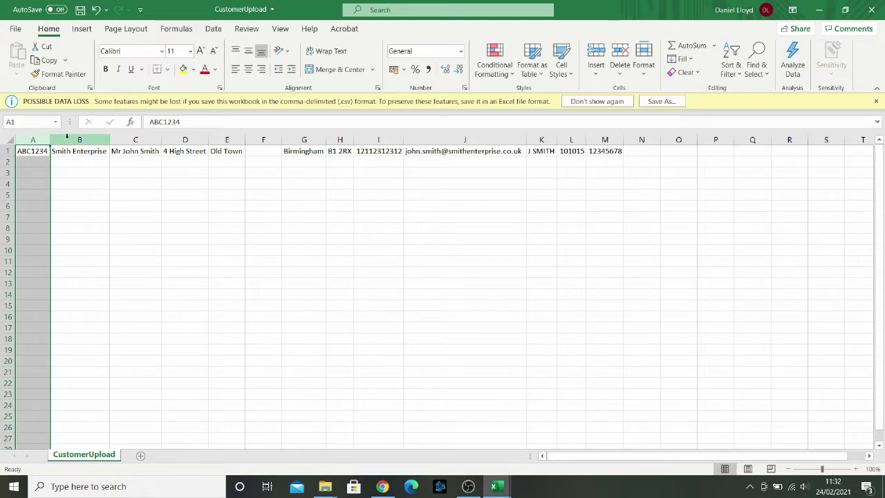
left_click(67, 138)
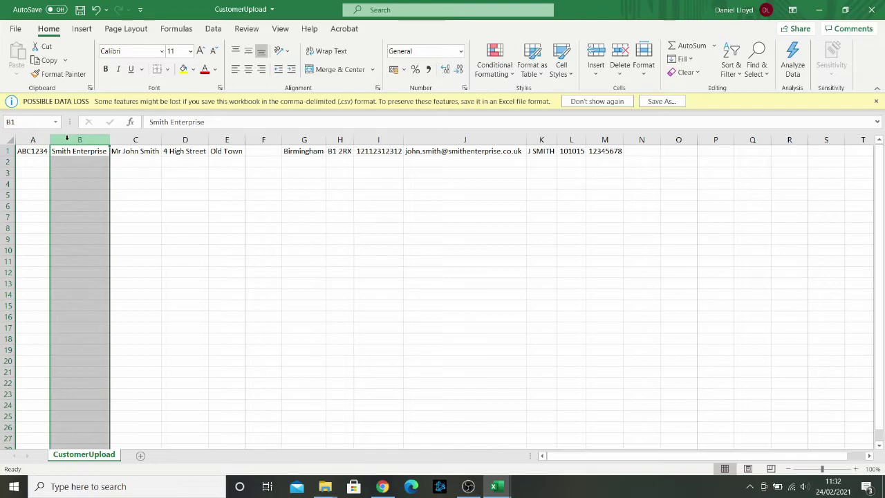
left_click(122, 138)
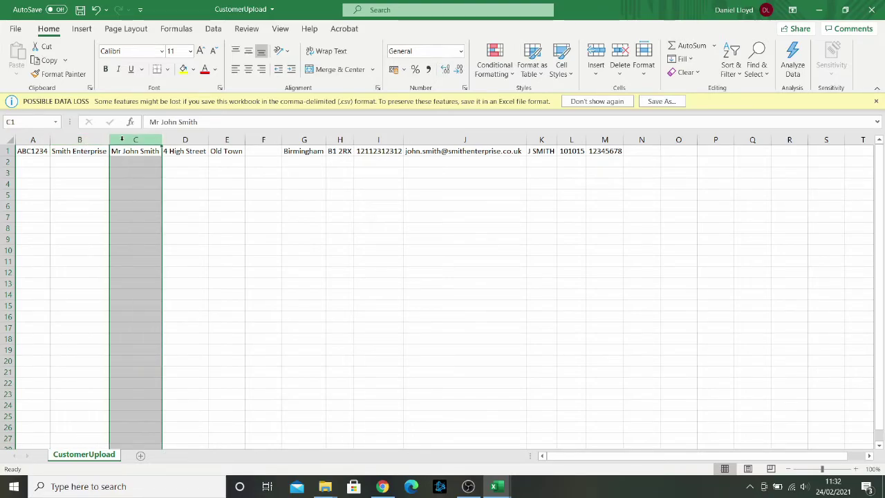
left_click(187, 139)
left_click_drag(186, 140, 294, 137)
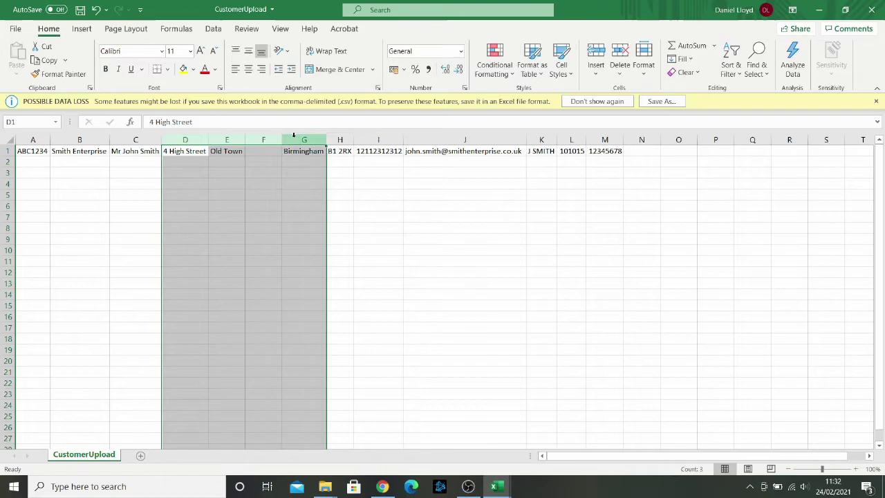
left_click(340, 140)
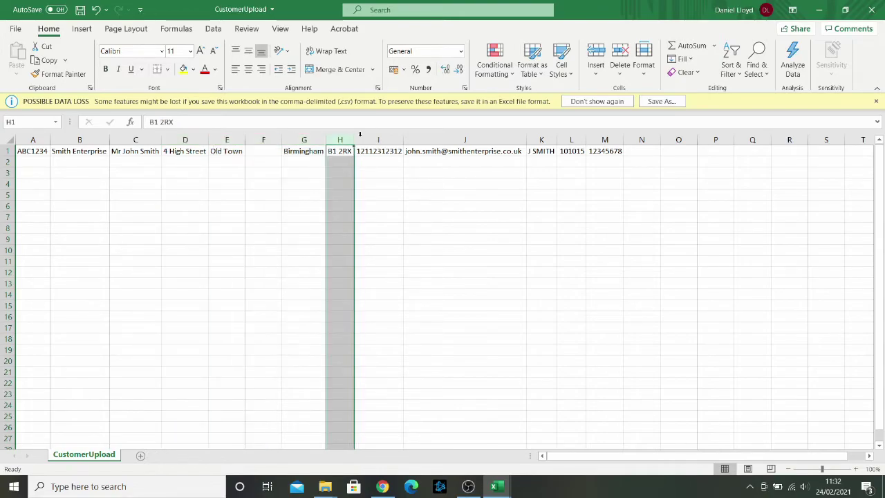
left_click(381, 139)
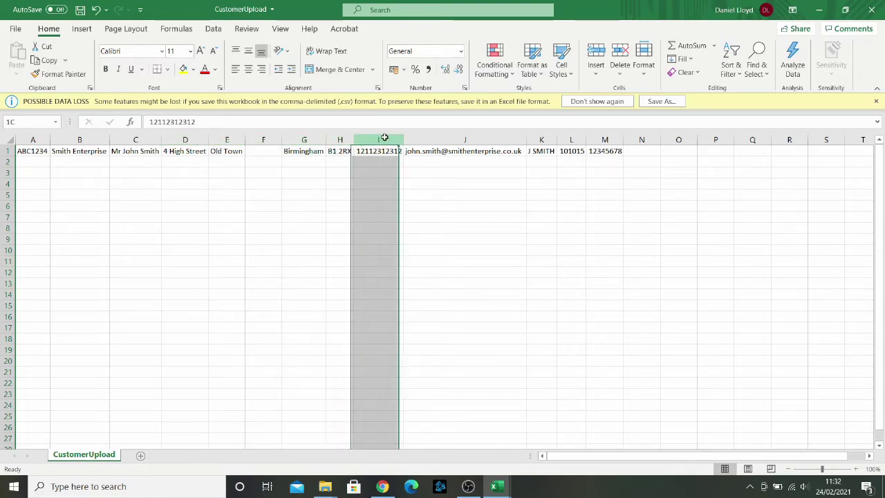
left_click(439, 139)
left_click(542, 140)
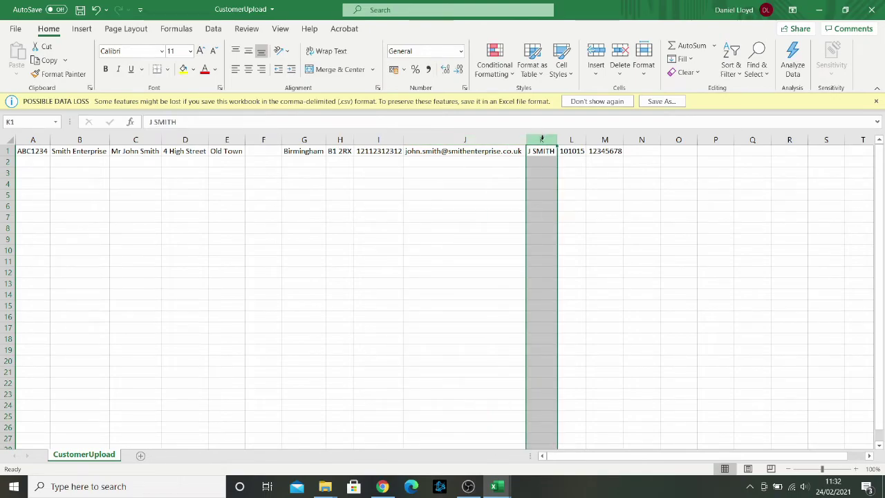
left_click(571, 140)
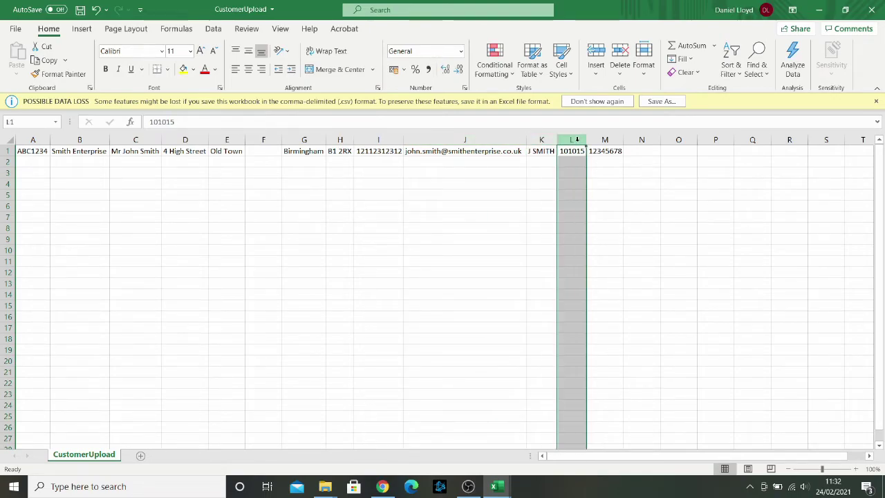
left_click(604, 139)
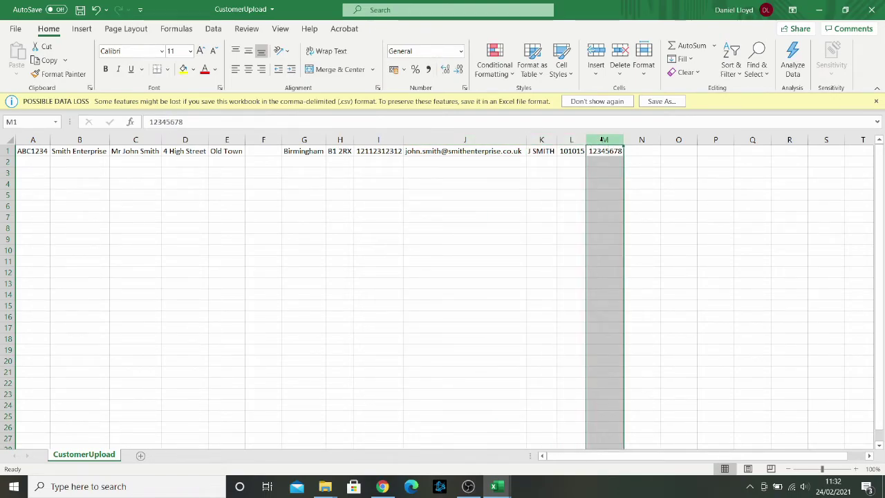
Switch to the Test Customer Upload workbook and examine the customer entries in rows 3 to 5
left_click(512, 488)
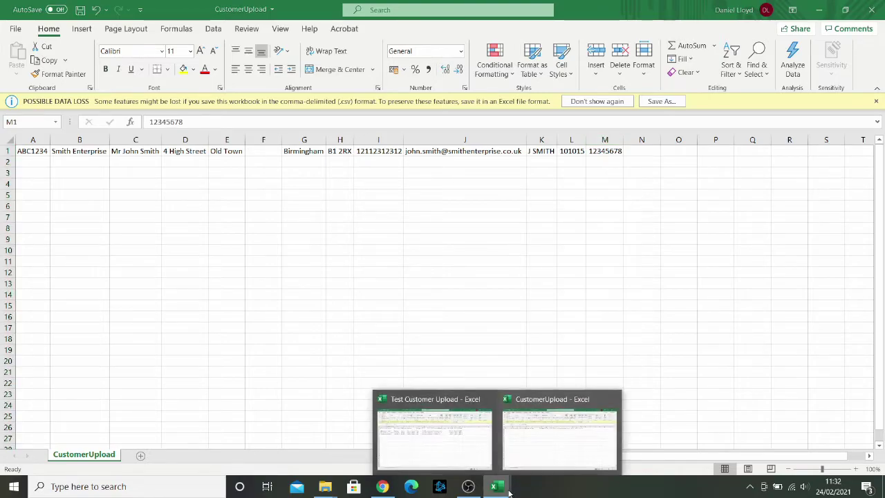
left_click(463, 433)
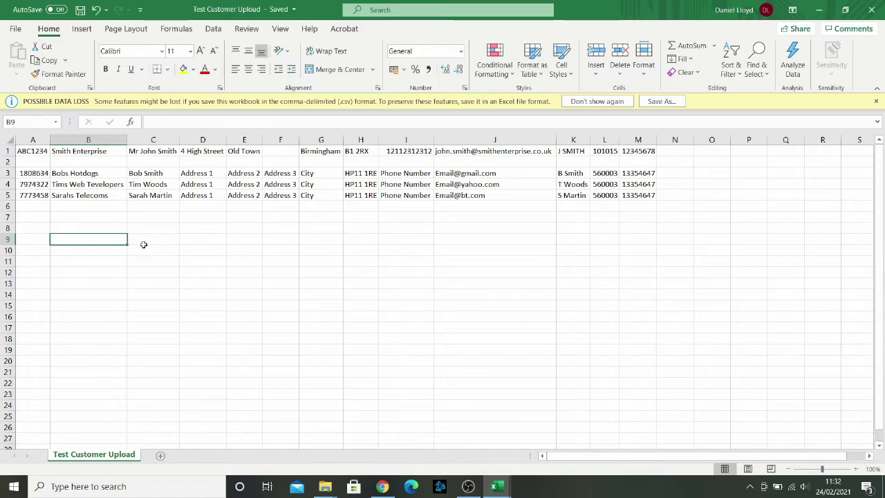
left_click(6, 173)
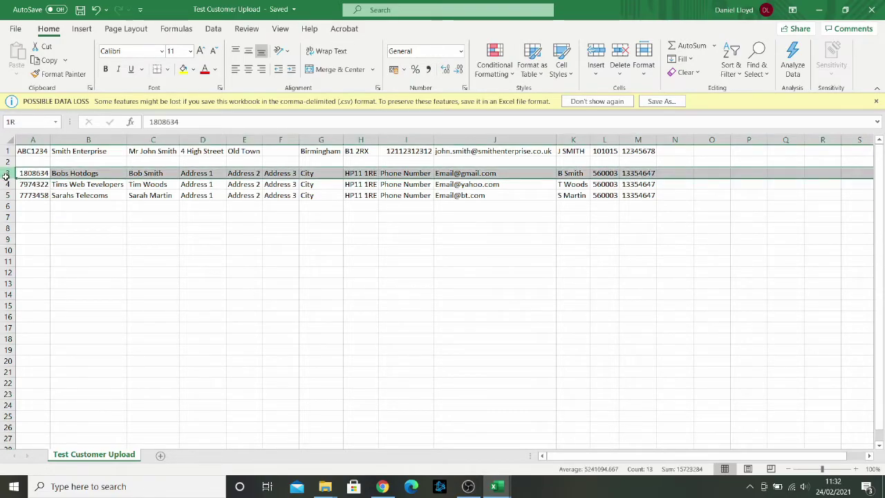
left_click_drag(6, 177, 10, 195)
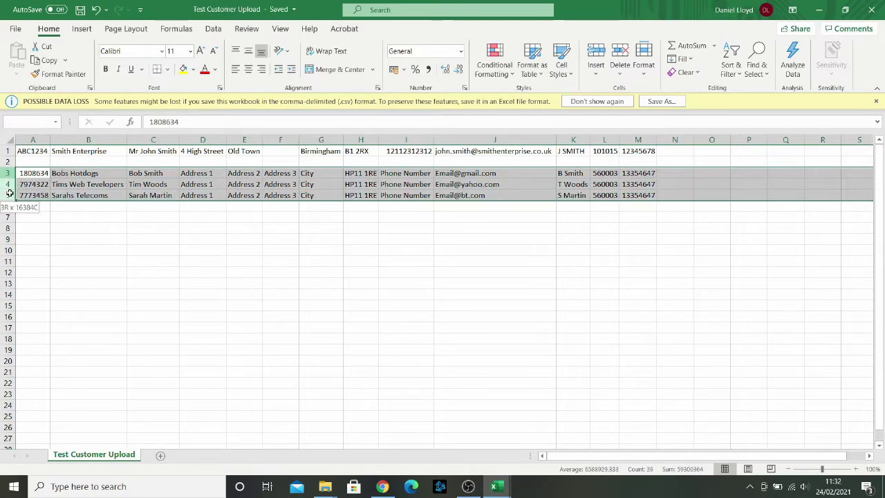
left_click(90, 209)
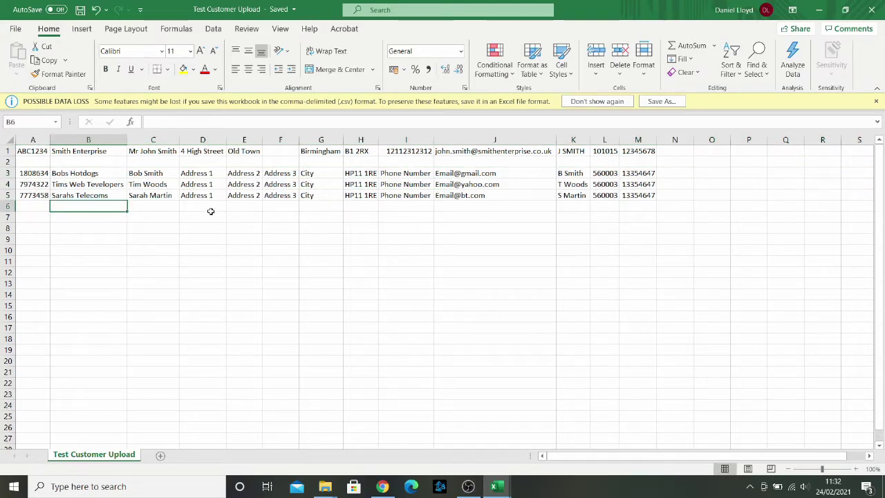
Delete the sample row and the blank row beneath it so that the customer entries start in row 1
left_click_drag(6, 152, 7, 160)
right_click(8, 161)
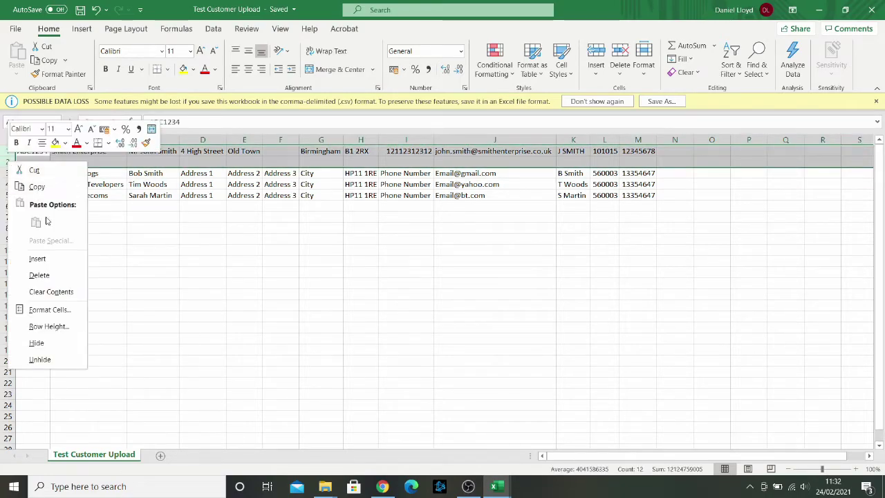
left_click(56, 276)
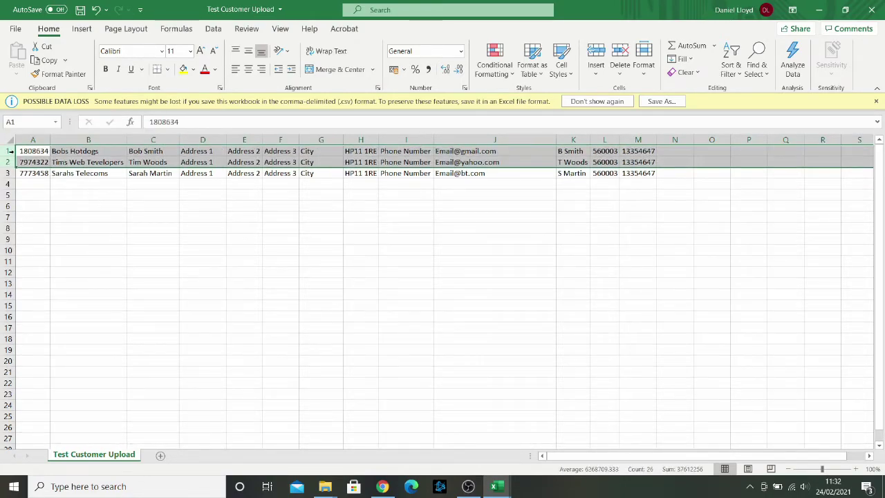
left_click(5, 150)
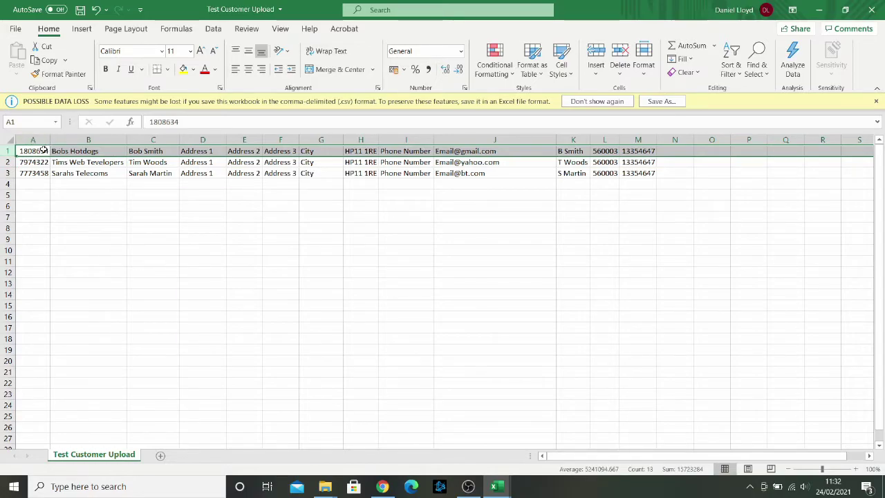
left_click(34, 151)
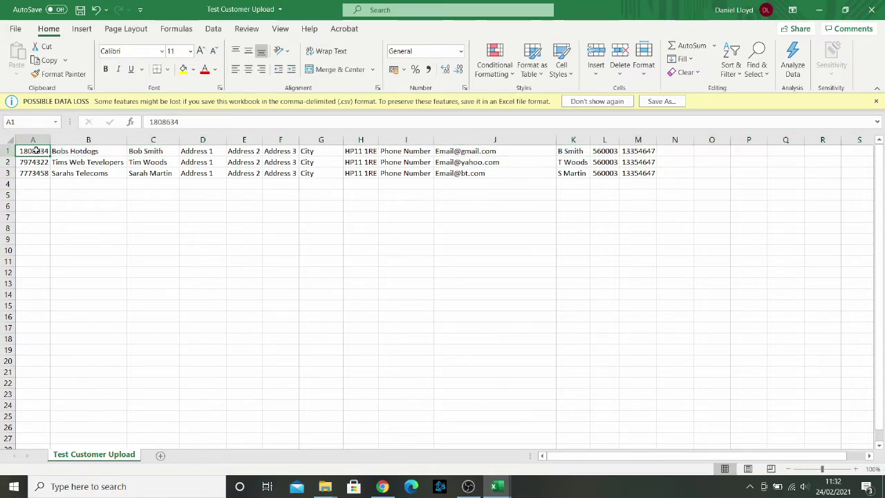
Save the workbook as a comma-delimited CSV over the existing Test Customer Upload file in Downloads, and close it
left_click(17, 28)
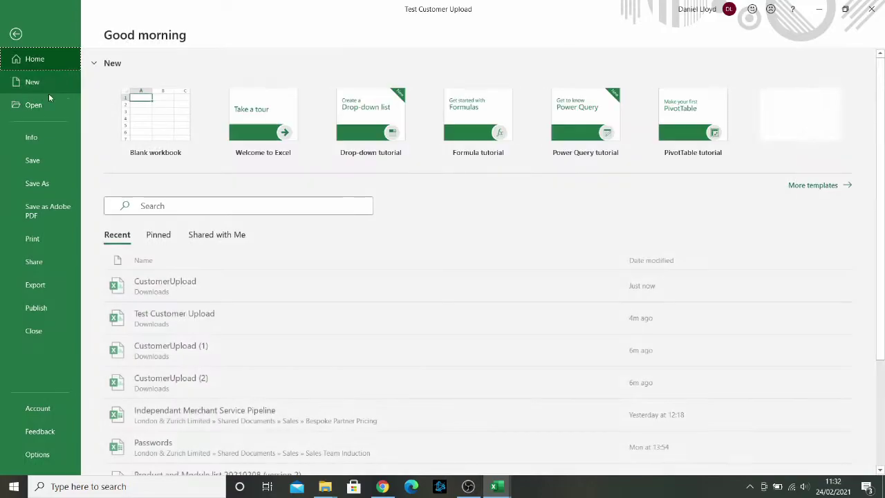
left_click(41, 182)
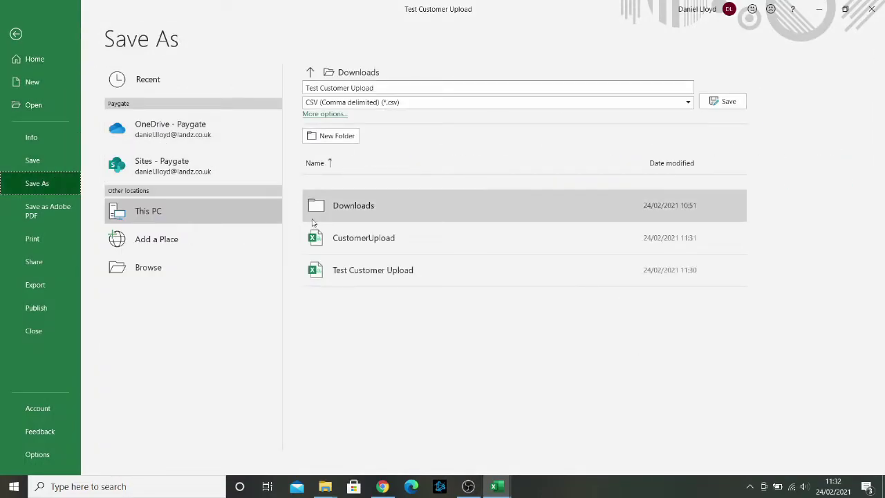
left_click(182, 261)
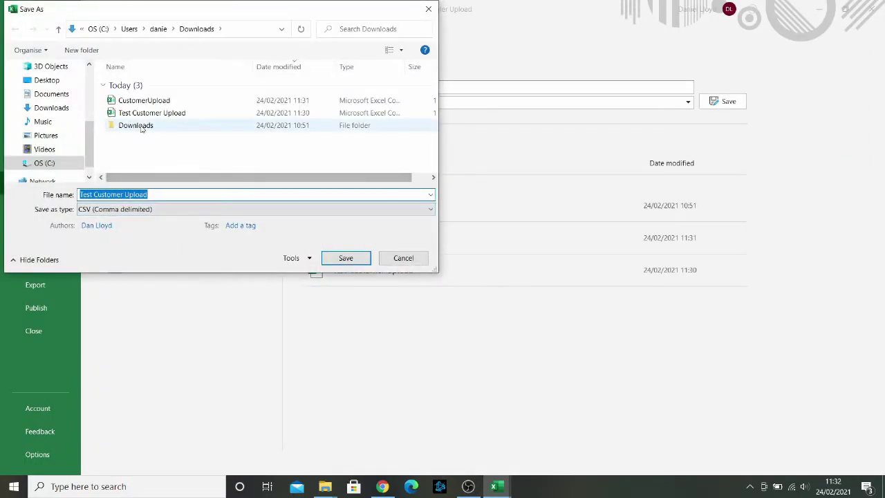
double_click(145, 117)
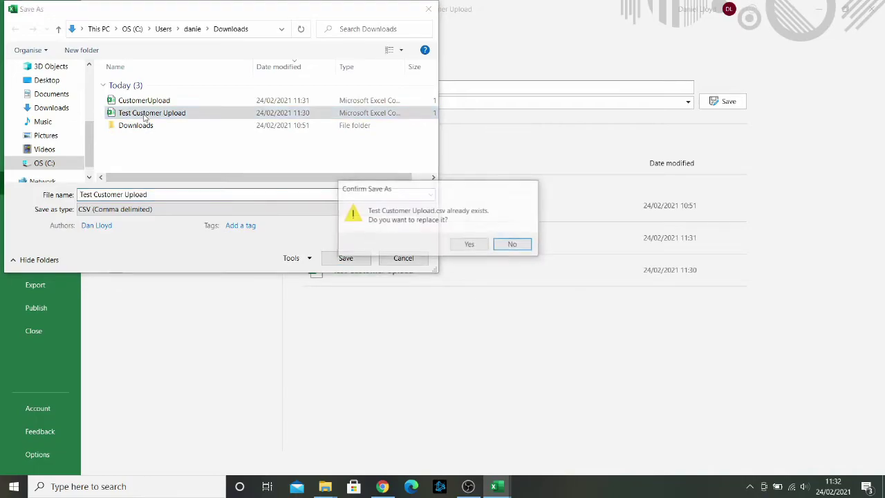
left_click(474, 245)
left_click(275, 185)
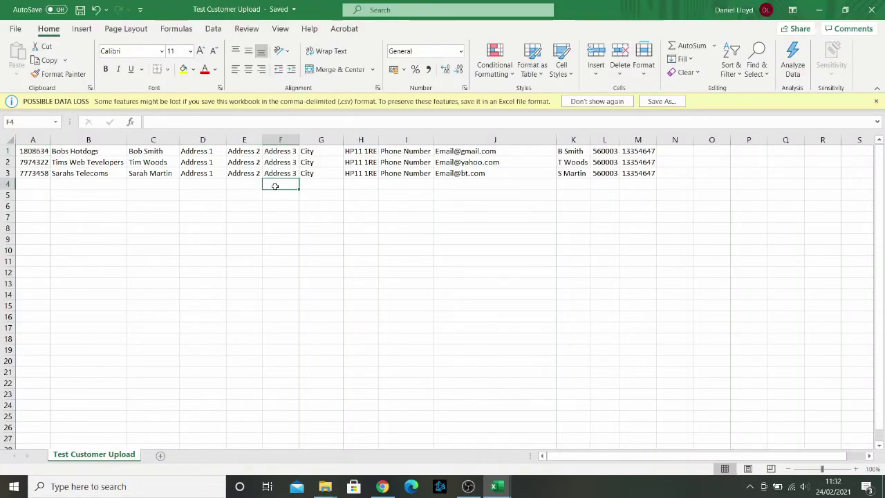
left_click(871, 10)
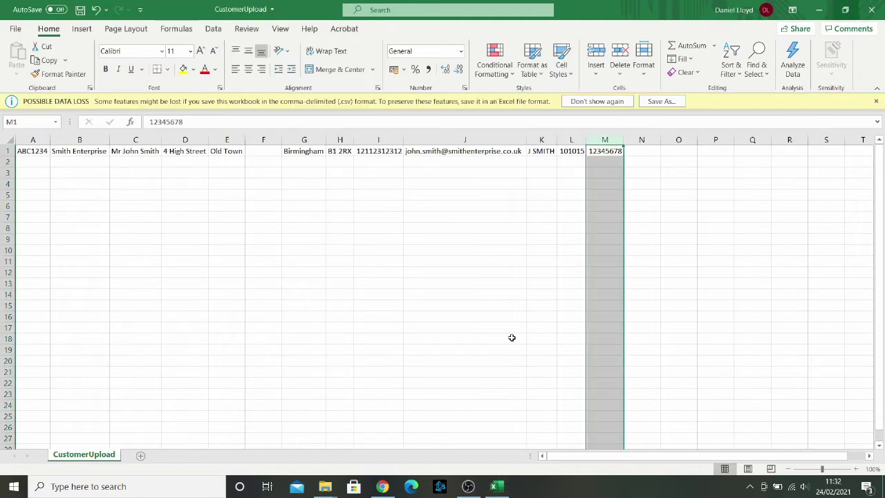
Switch to the portal's Upload Customers page in Chrome and upload the Test Customer Upload.csv file
left_click(382, 485)
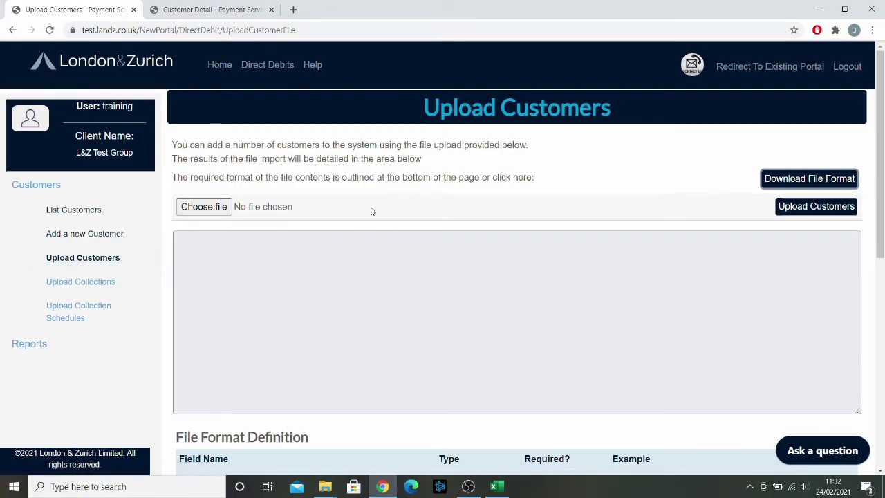
left_click(218, 209)
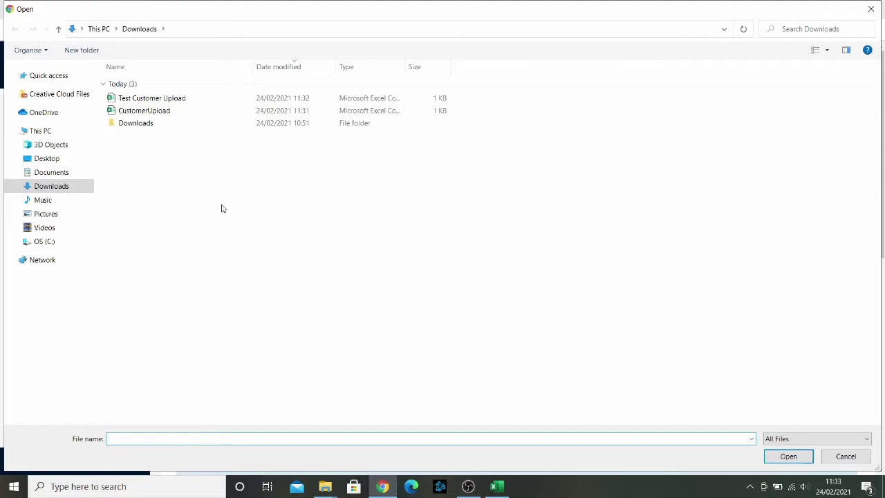
double_click(160, 100)
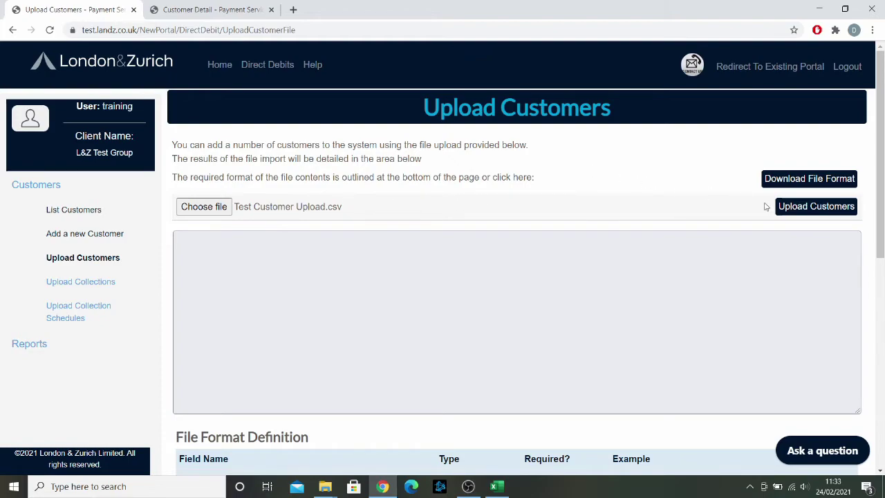
left_click(802, 212)
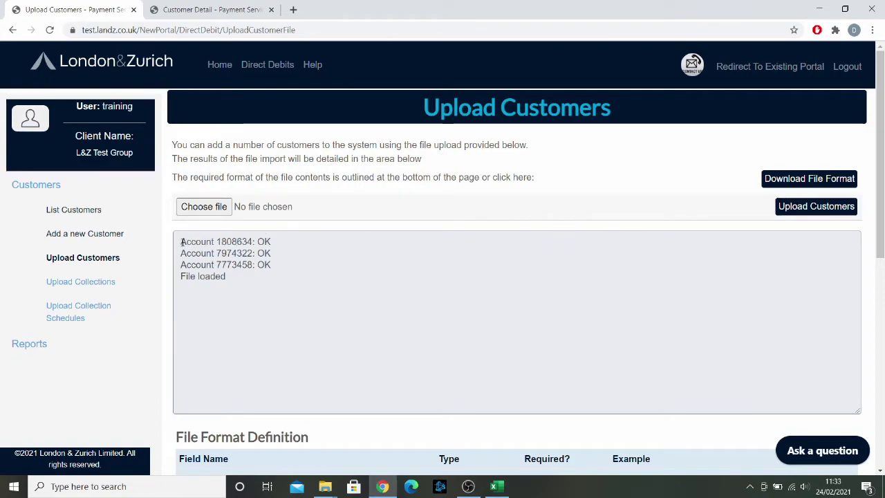
Check the import result of each account and of the file, and look over the file format definition
left_click_drag(181, 241, 278, 275)
left_click(206, 274)
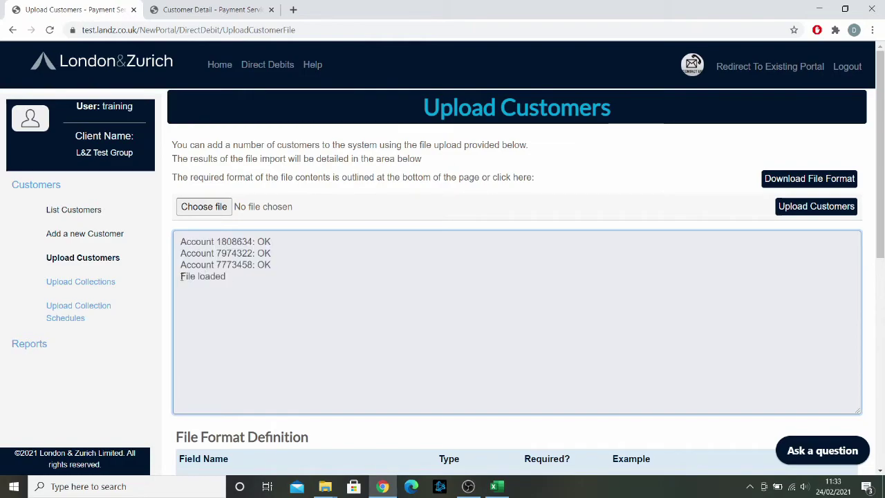
left_click_drag(180, 276, 229, 276)
left_click(228, 276)
scroll(345, 228, "down", 2)
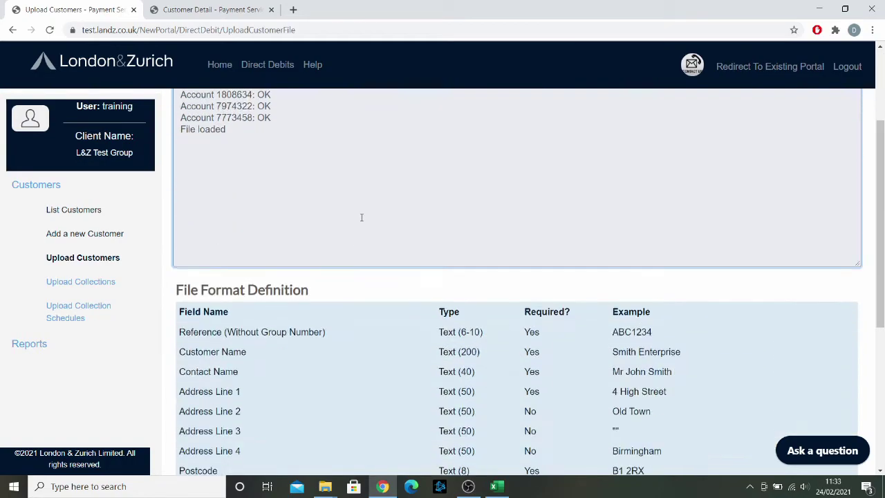
scroll(361, 220, "down", 1)
scroll(361, 222, "up", 3)
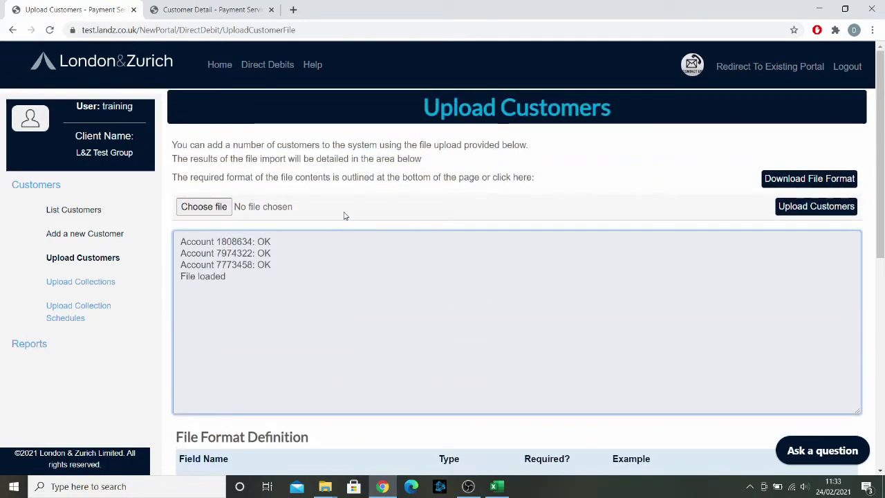
Open the customer list and check the entries of the newly uploaded customers
left_click(114, 216)
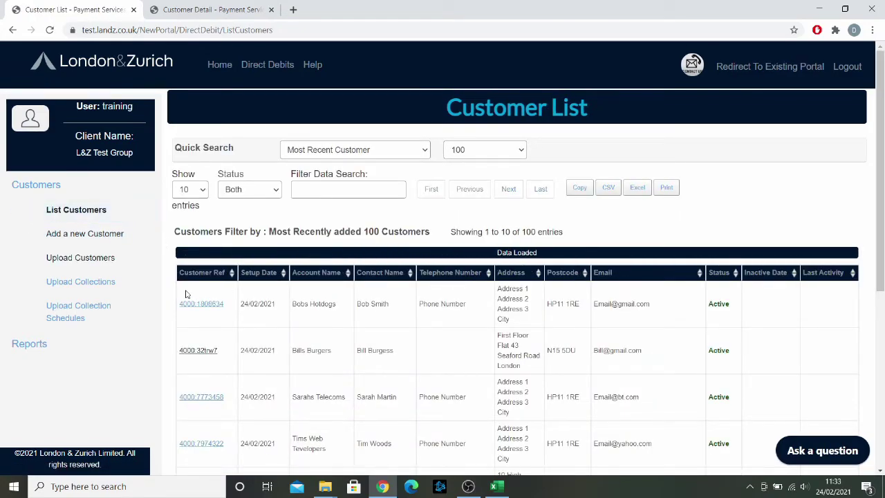
left_click_drag(185, 294, 774, 405)
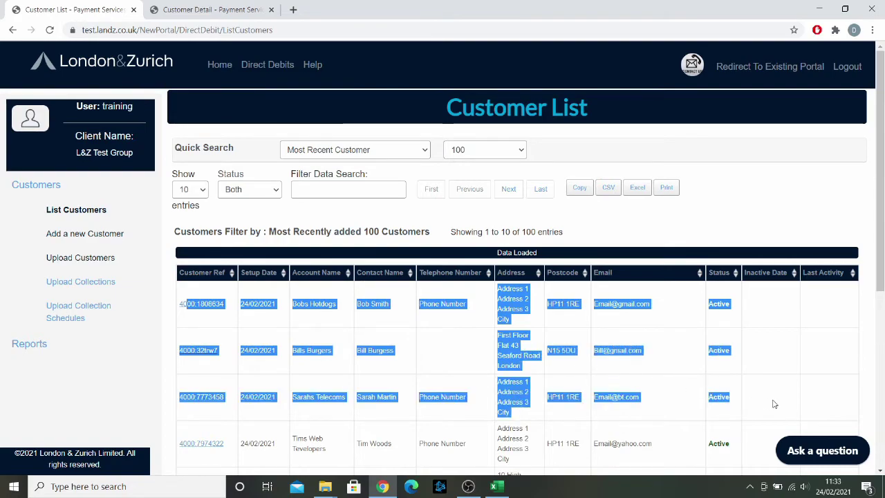
left_click(478, 221)
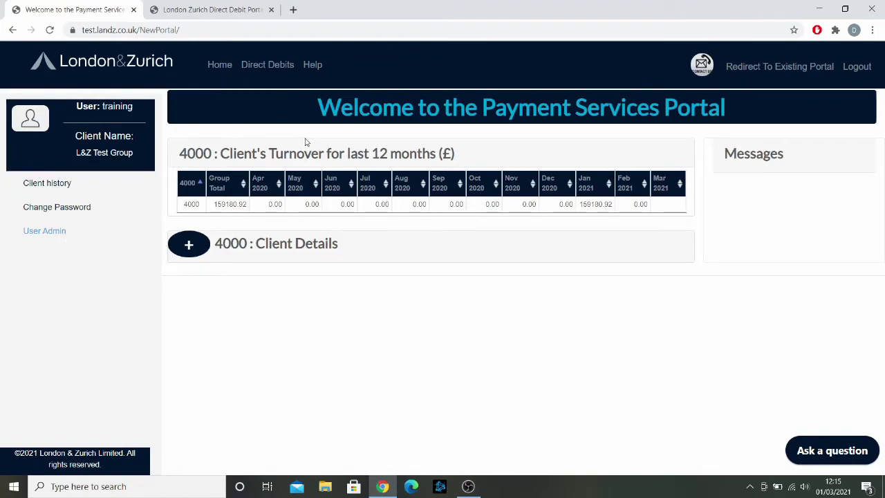
Open the portal's general help page, look through the Frequently Asked Questions webpage, and return to the help page
left_click(316, 69)
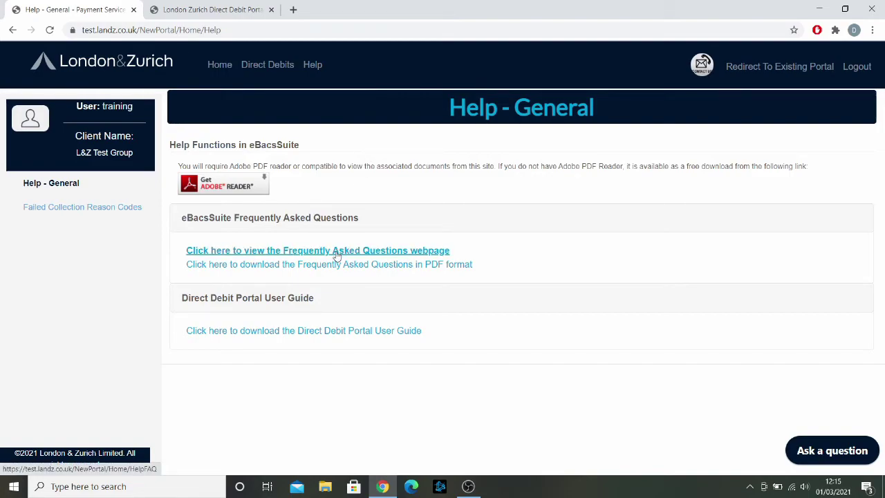
left_click(337, 252)
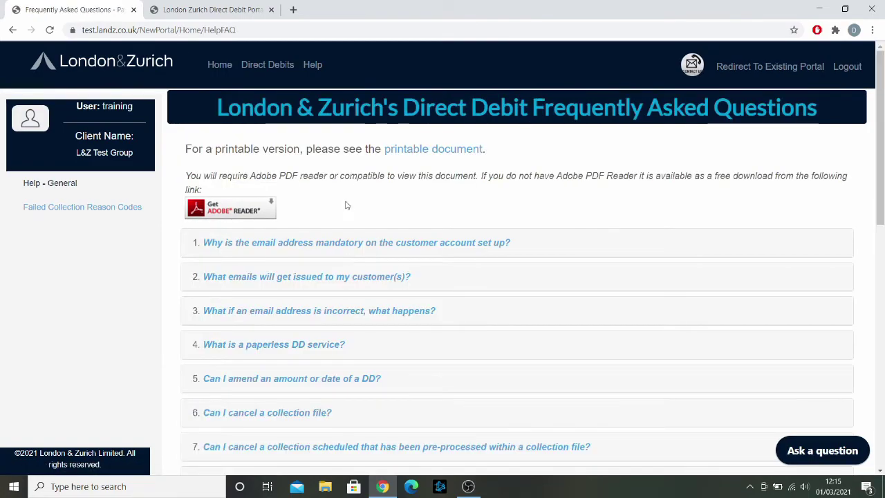
scroll(360, 207, "down", 5)
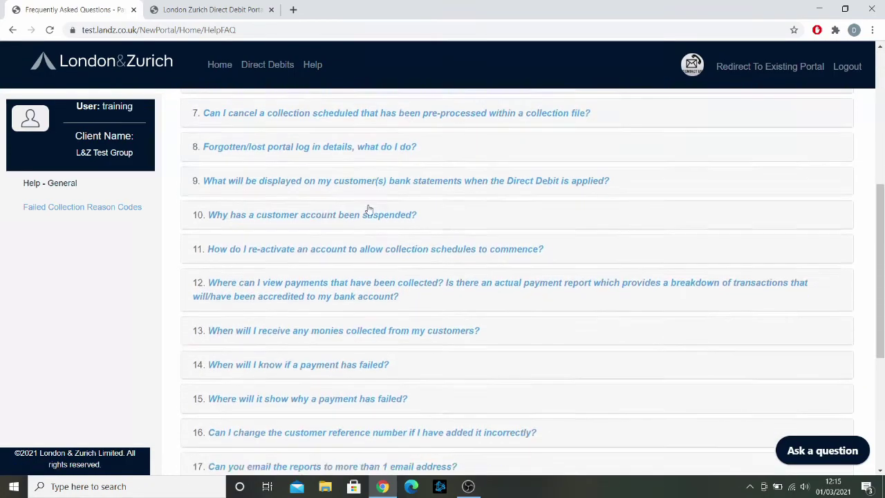
scroll(311, 172, "up", 6)
left_click(12, 30)
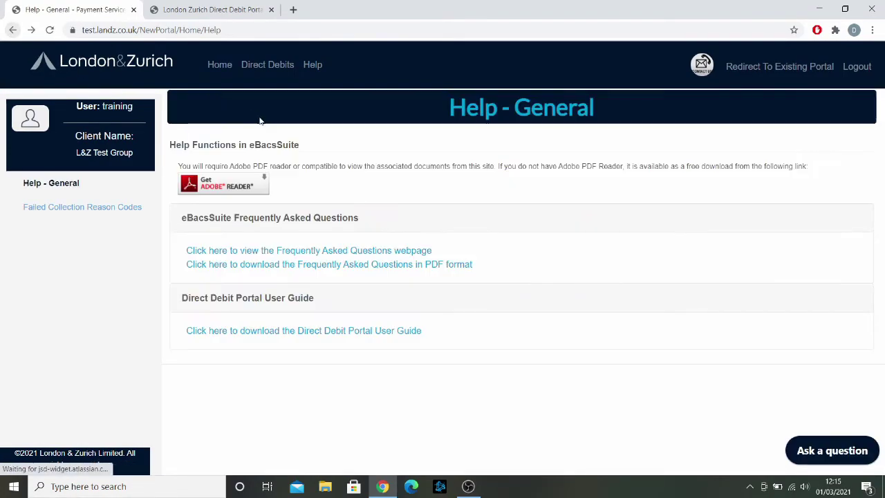
Open the Direct Debit Portal User Guide PDF and look through its contents list, Getting Started section and Message Board section
left_click(348, 332)
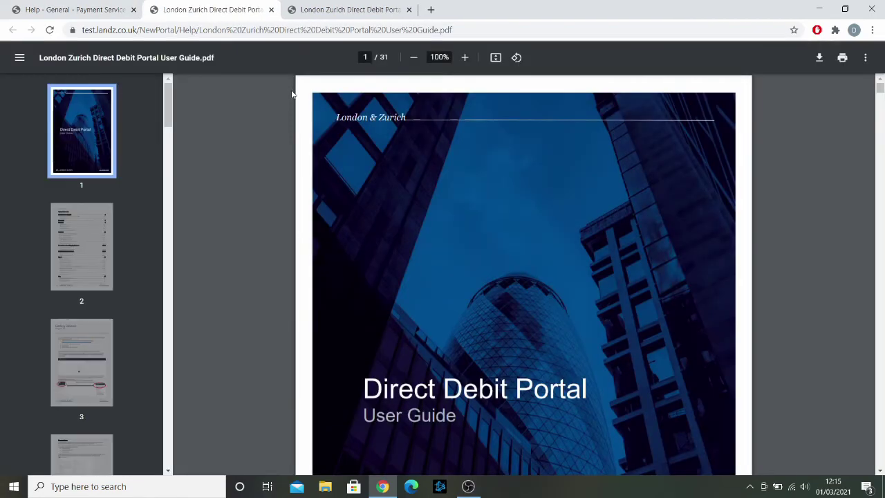
scroll(508, 223, "down", 6)
scroll(509, 220, "down", 5)
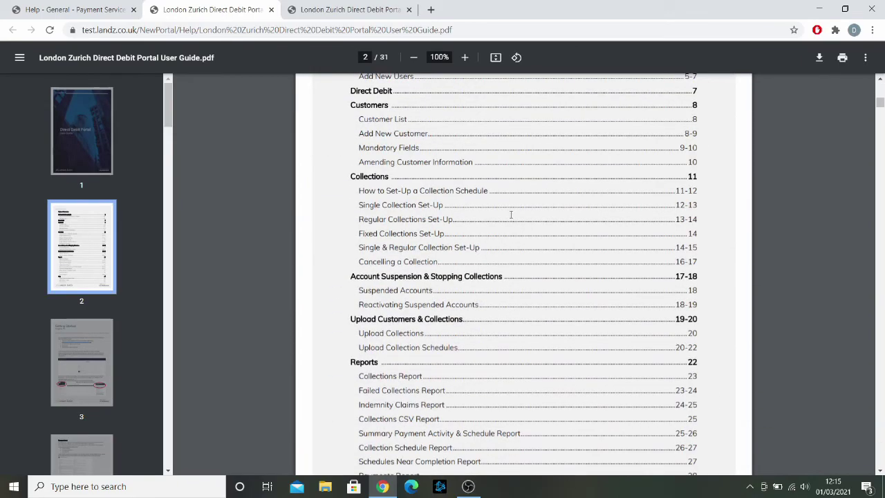
scroll(503, 216, "down", 10)
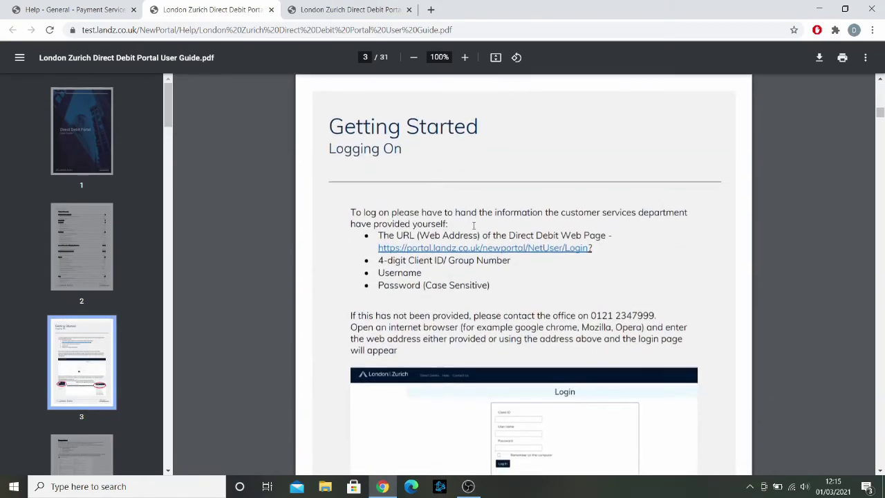
scroll(482, 245, "down", 4)
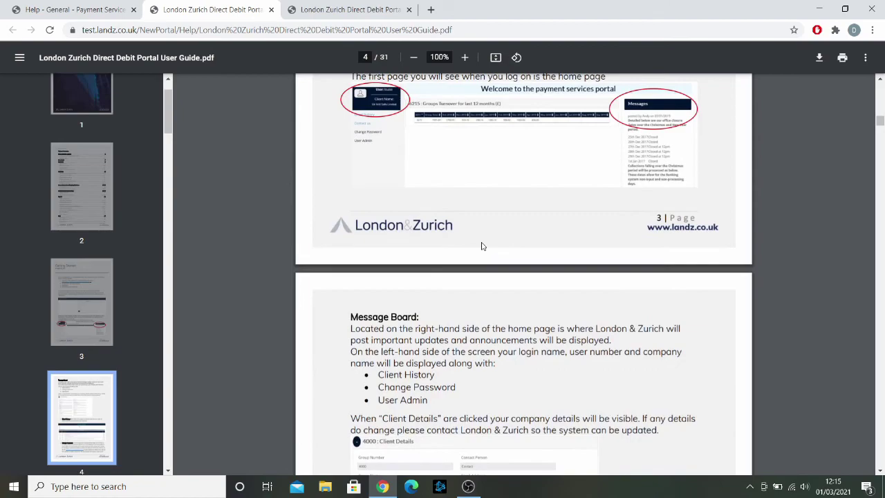
scroll(477, 264, "down", 3)
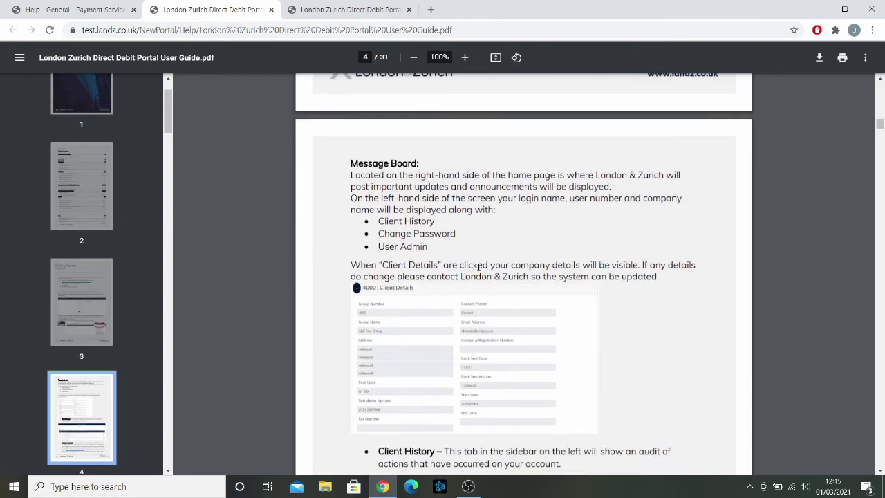
Return to the portal's general help page and open the form for raising a support query
left_click(103, 9)
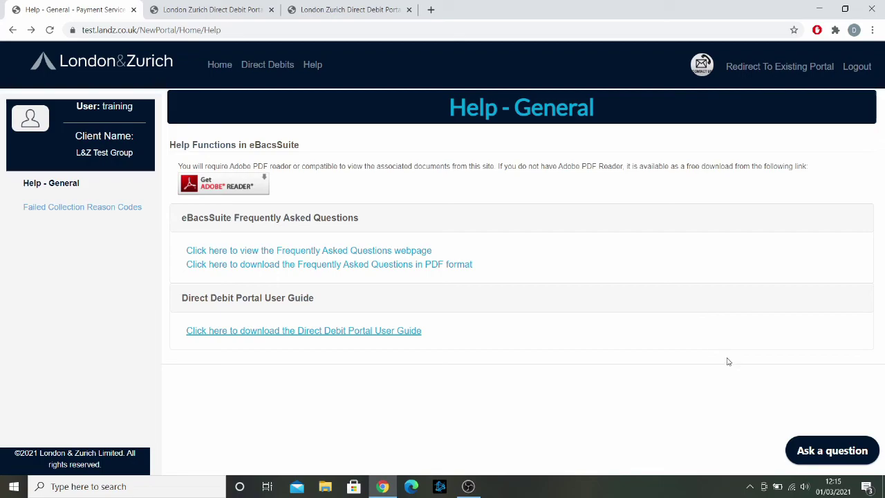
left_click(818, 453)
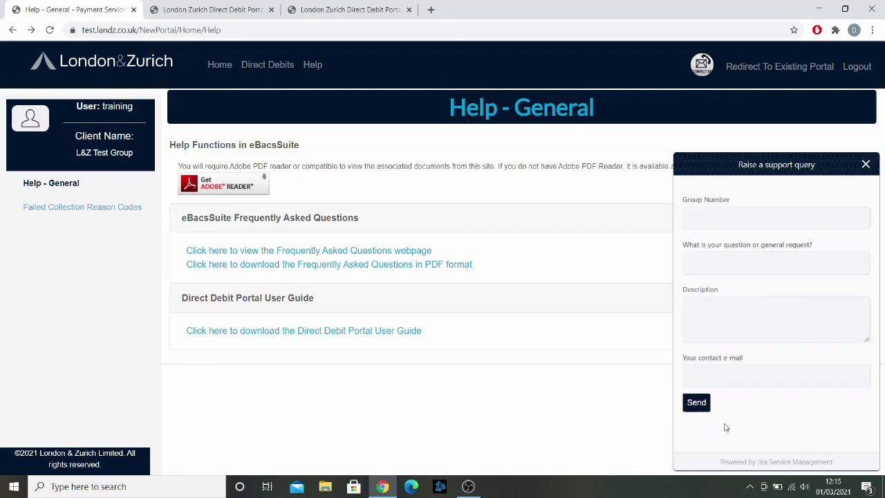